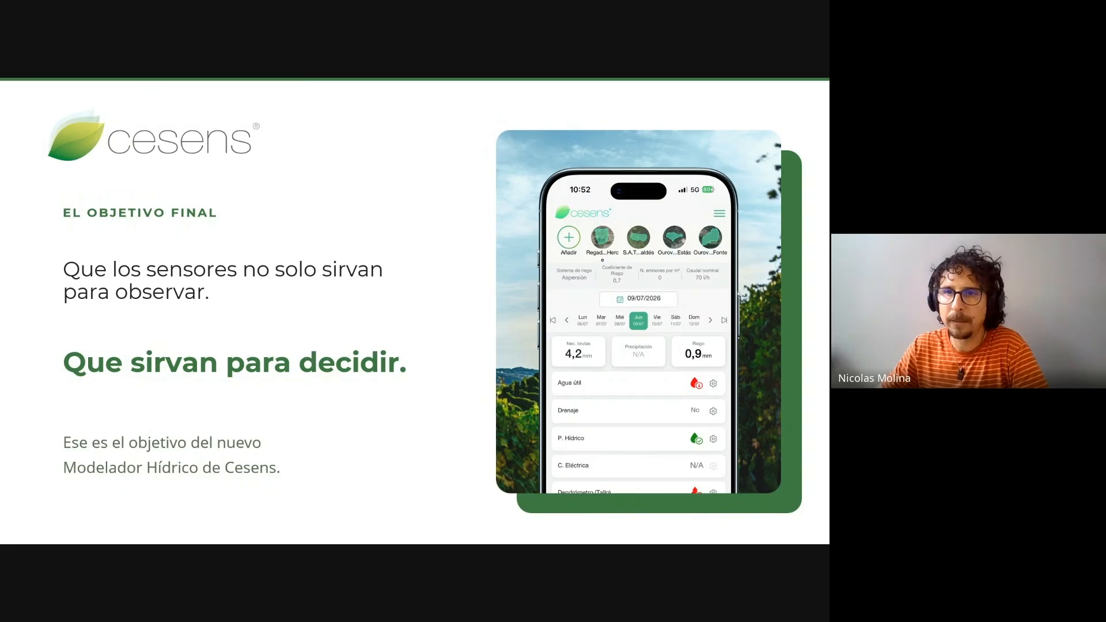
Step: End and close the slide presentation, and bring up the Control station's soil page in Cesens
key("Escape")
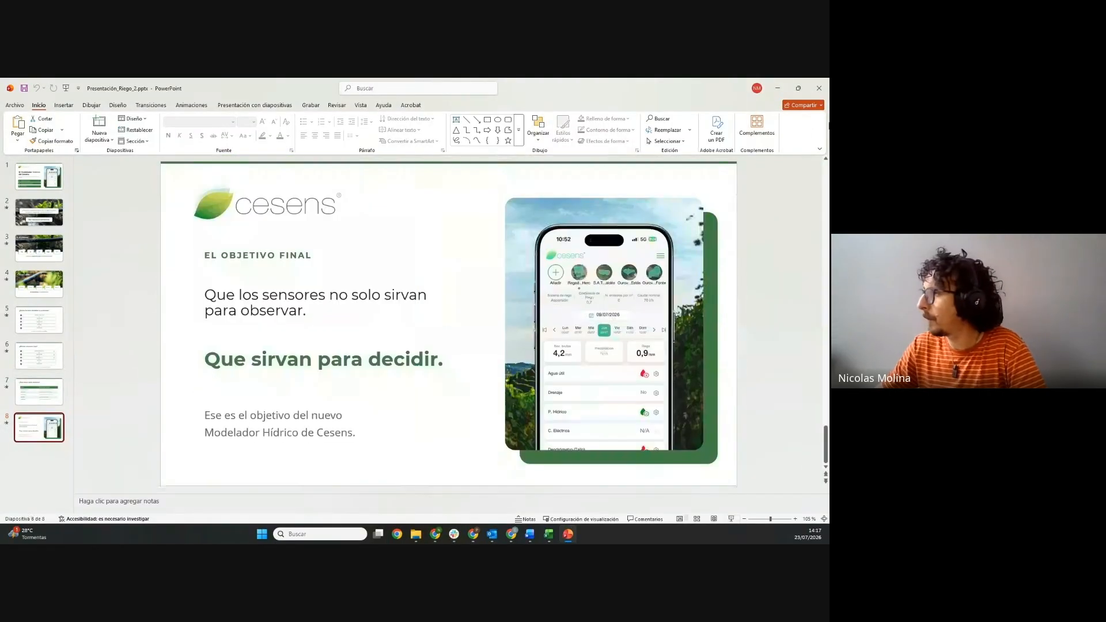
left_click(819, 88)
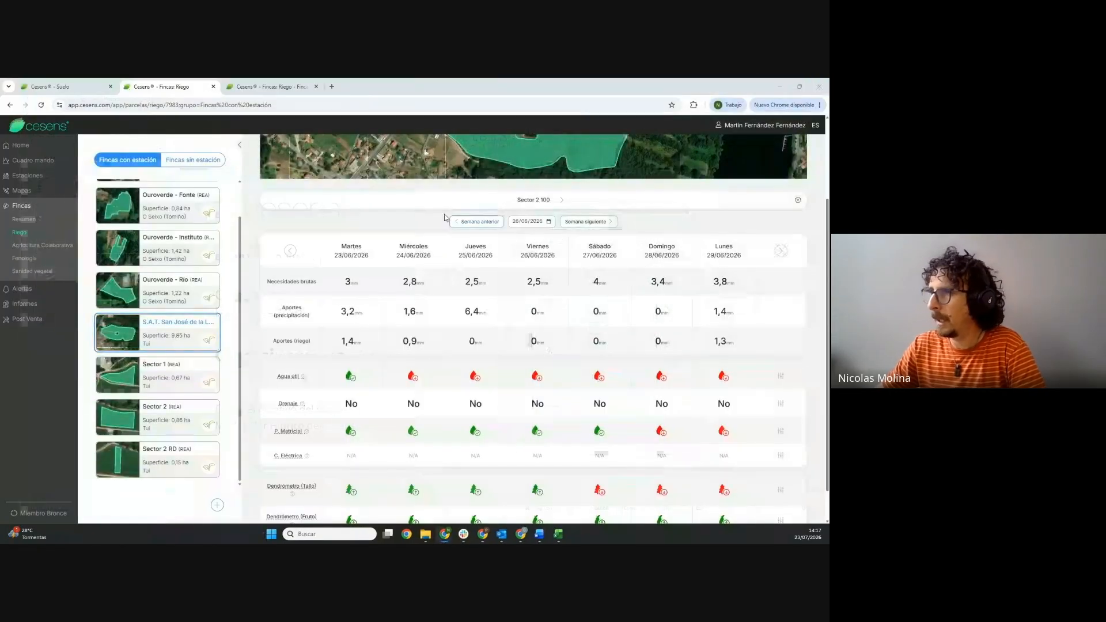
left_click(51, 87)
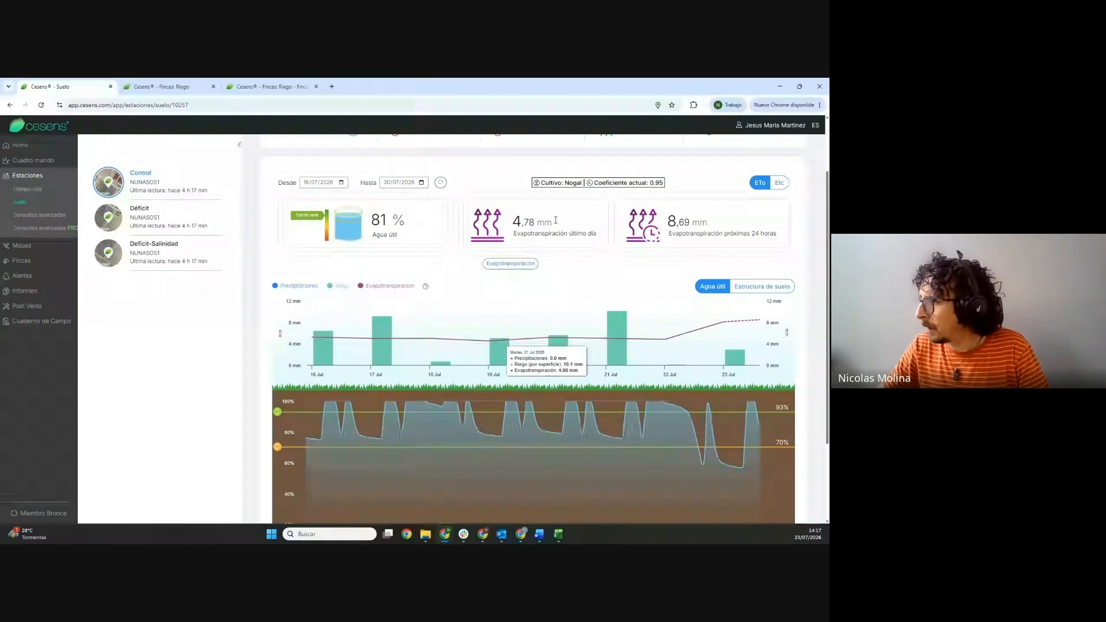
left_click_drag(827, 253, 828, 224)
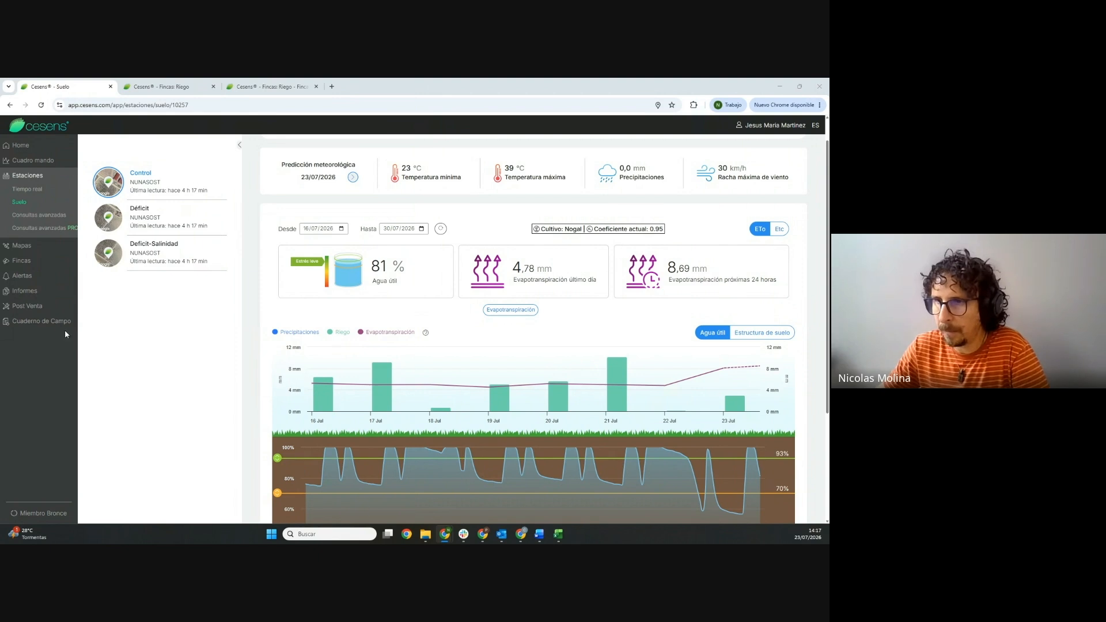
Step: Try creating a new farm by selecting its cadastral enclosure on the map, and discard the form without saving
left_click(25, 265)
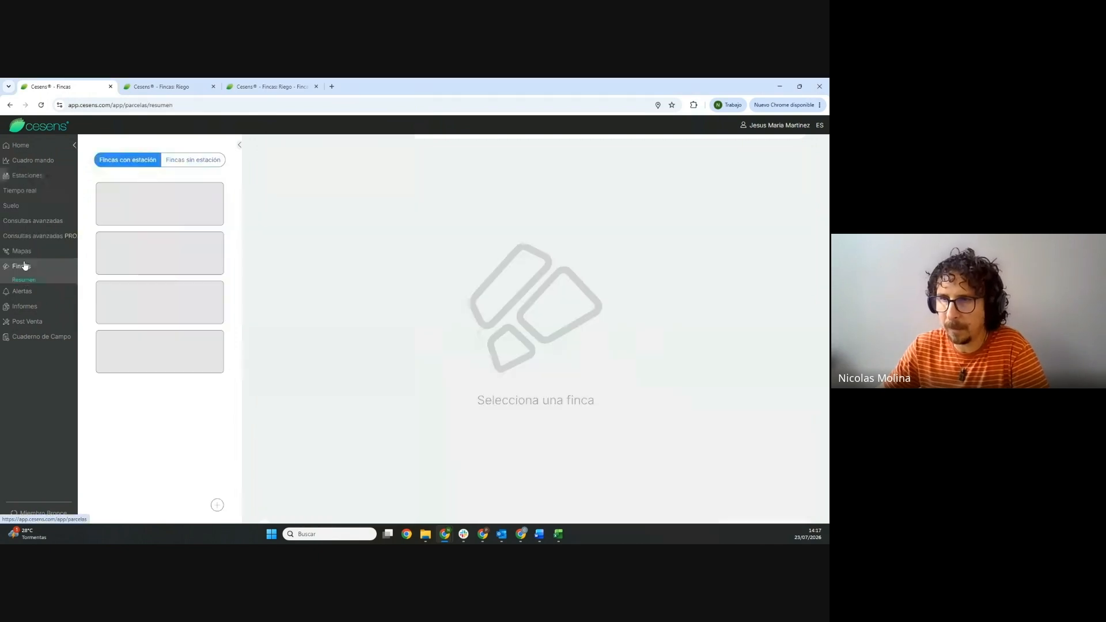
left_click(218, 507)
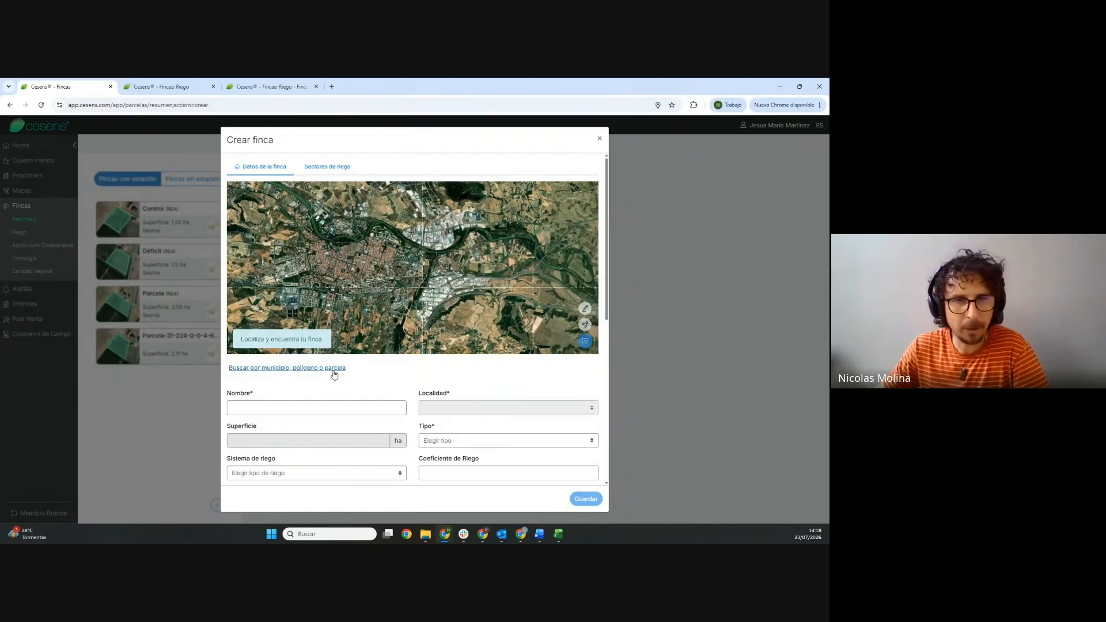
scroll(506, 279, "up", 5)
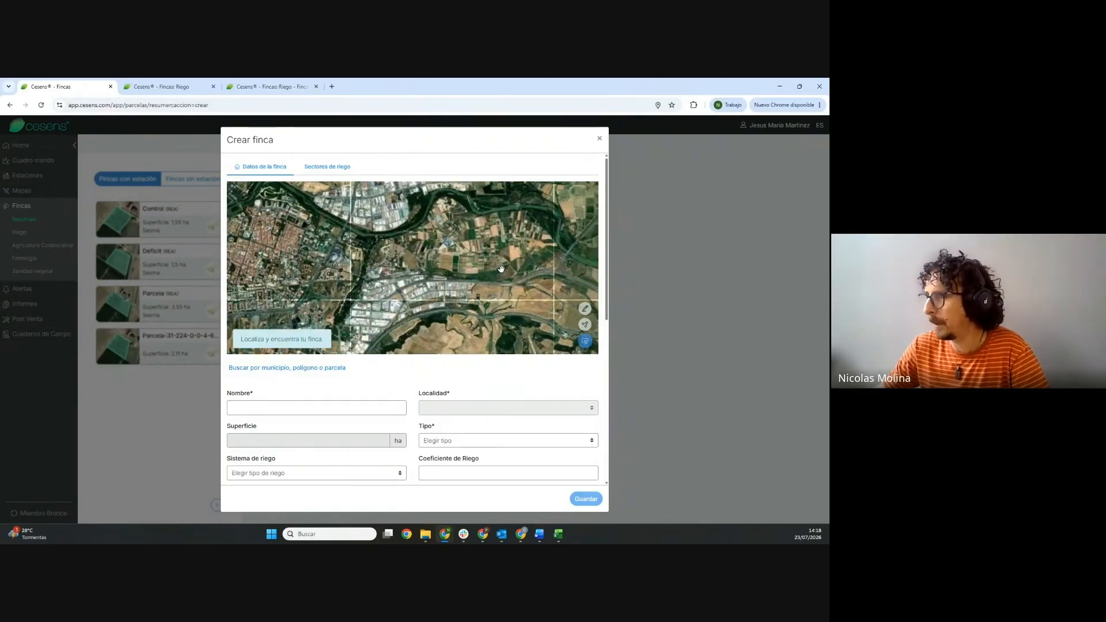
scroll(500, 276, "up", 3)
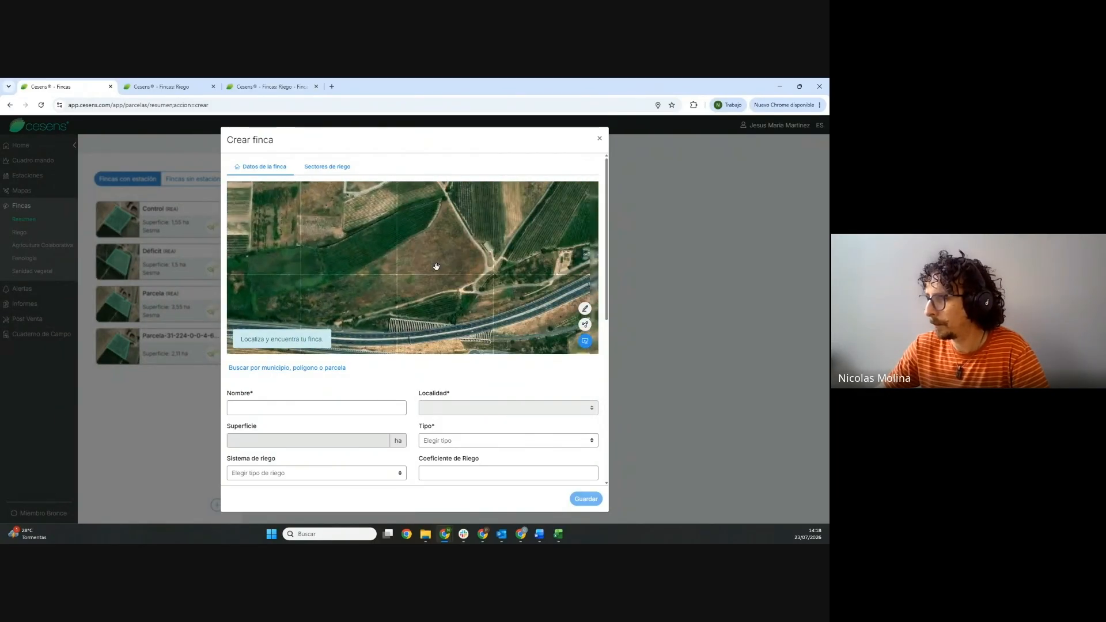
left_click(584, 339)
scroll(443, 277, "down", 3)
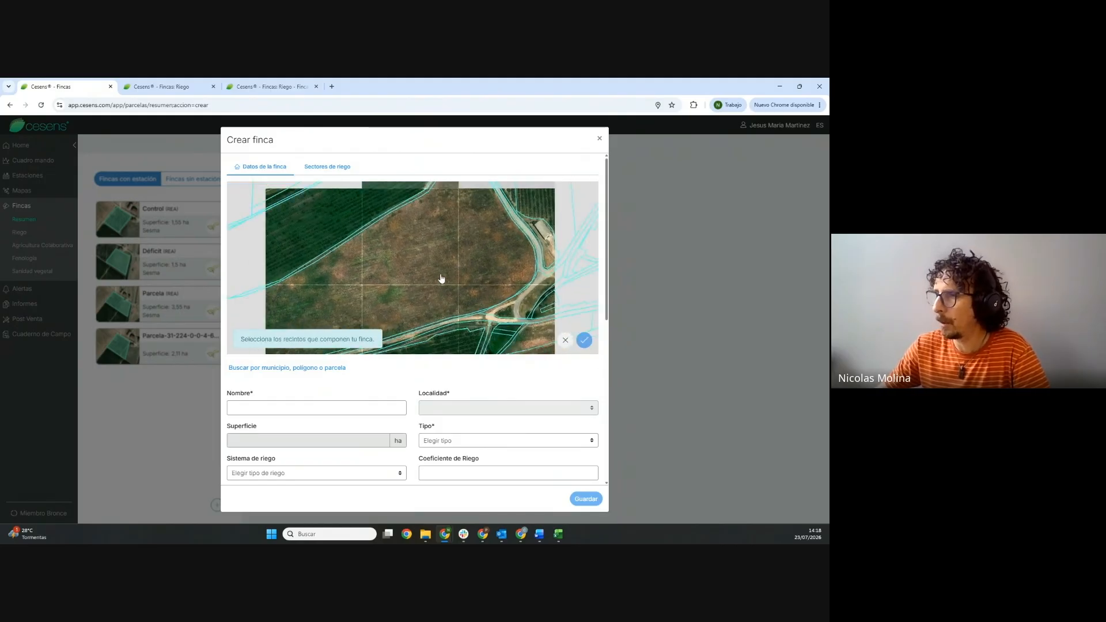
left_click(424, 283)
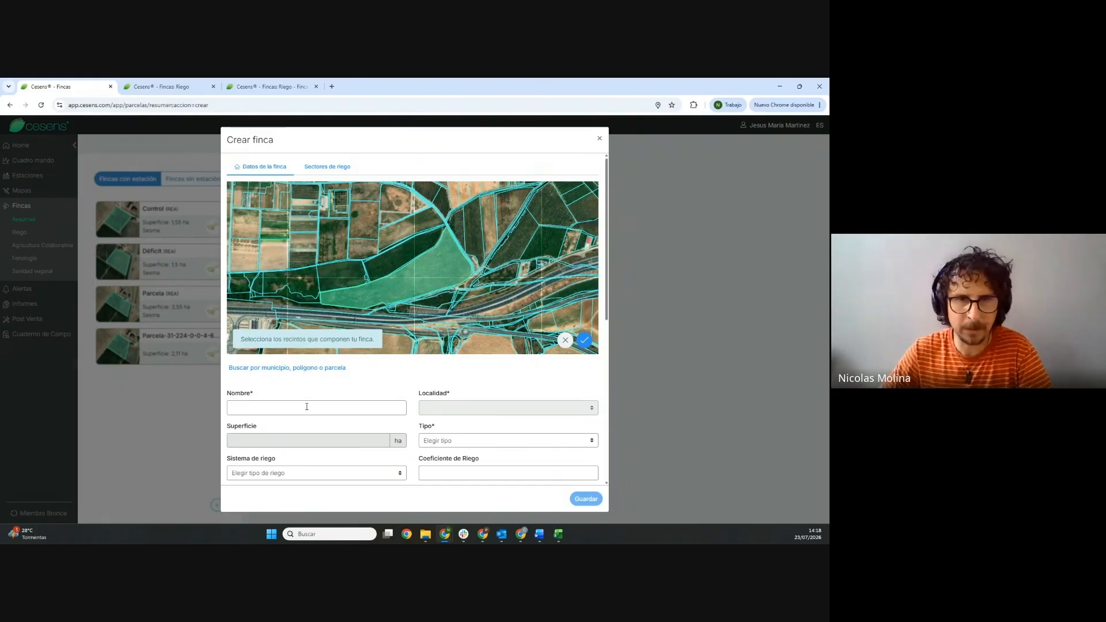
left_click(598, 141)
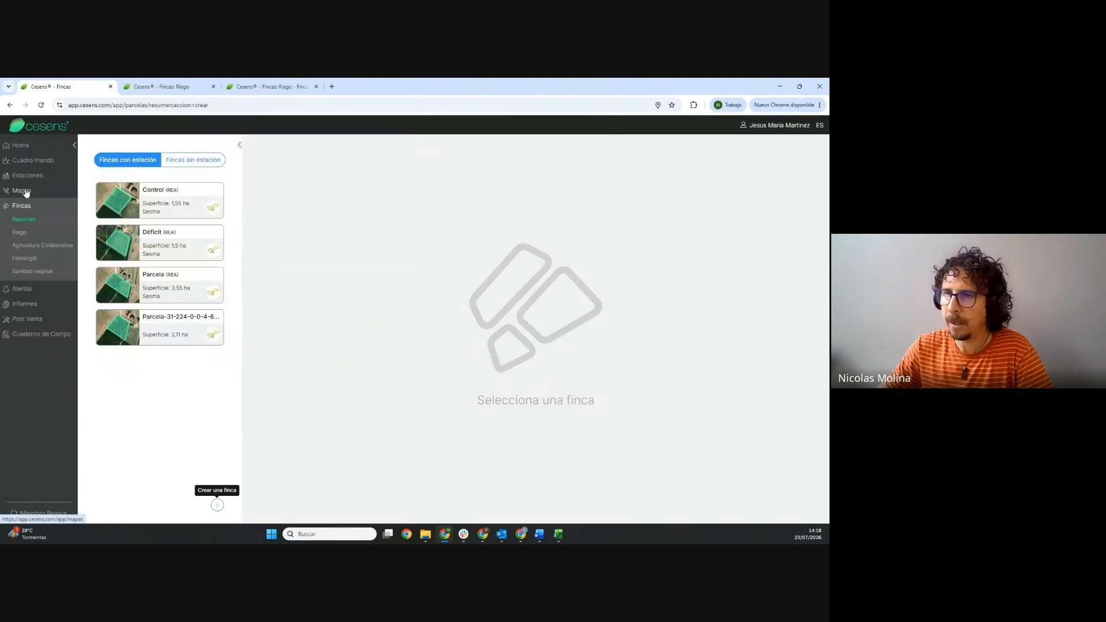
Step: Open the soil data of the Control station and collapse the station list to widen the graphs
left_click(27, 178)
left_click(20, 203)
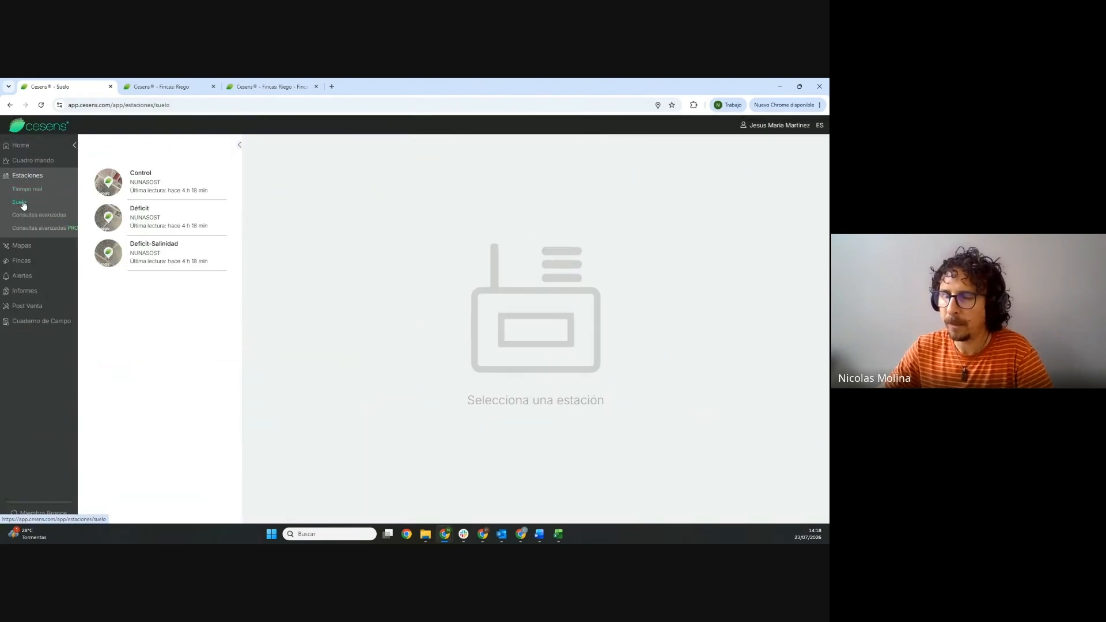
left_click(150, 188)
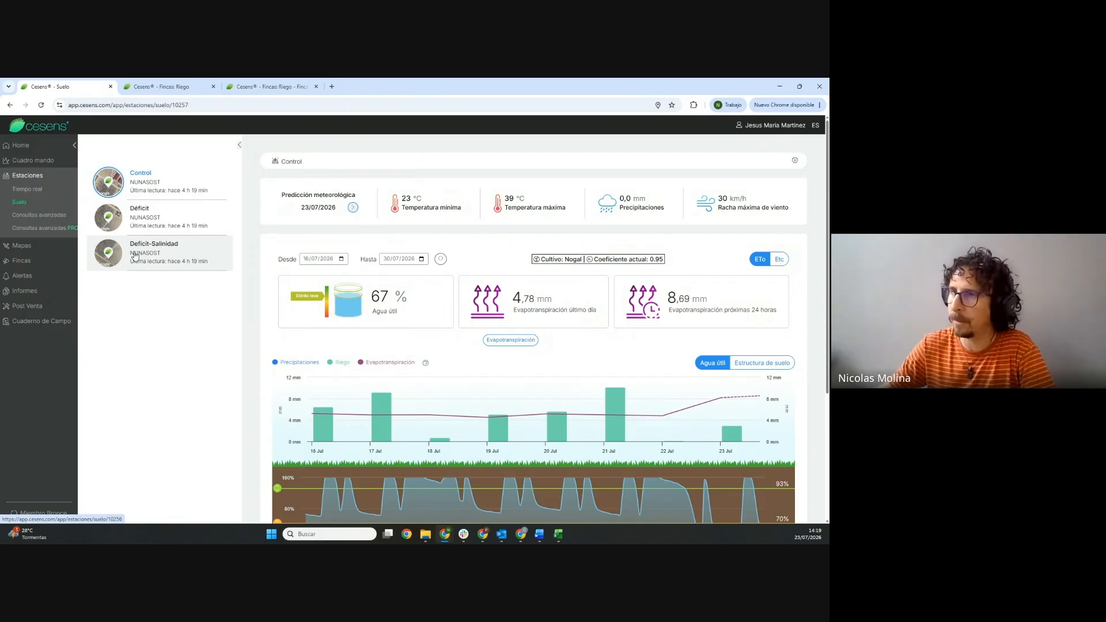
left_click(240, 145)
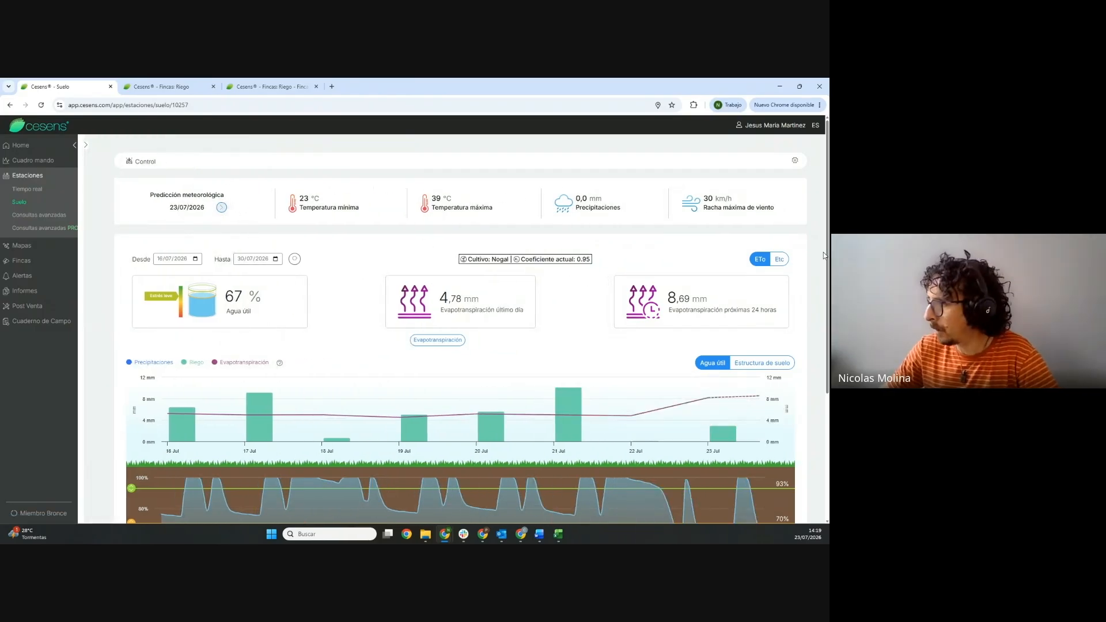
scroll(828, 280, "down", 1)
scroll(828, 281, "up", 1)
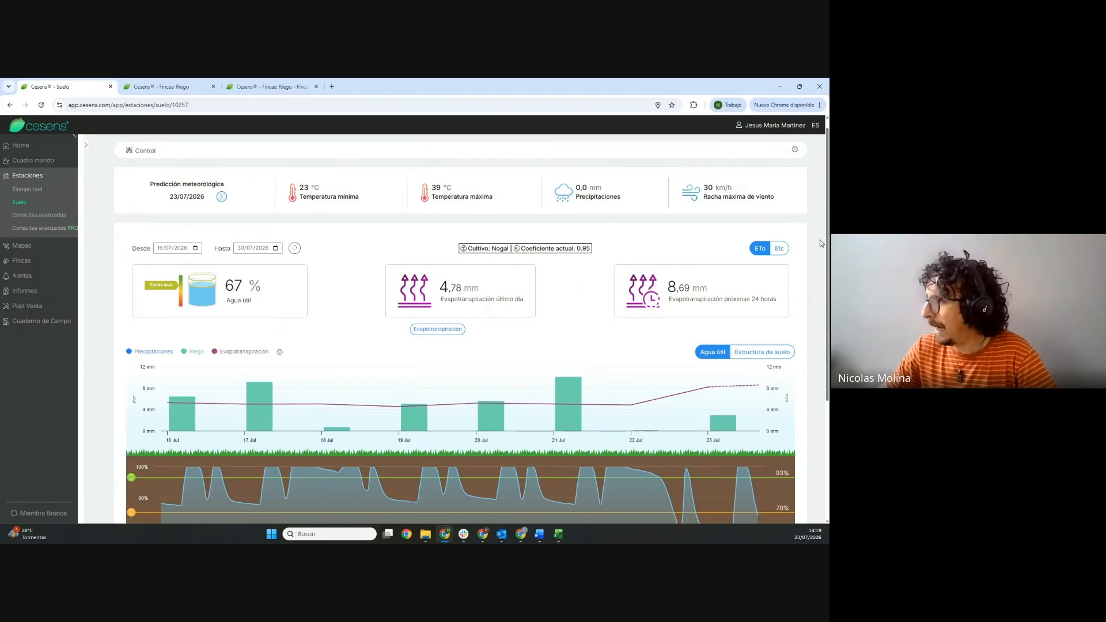
Step: Review the Control station's soil, Kc coefficient and sensor depth configuration, and close it without changes
left_click(795, 150)
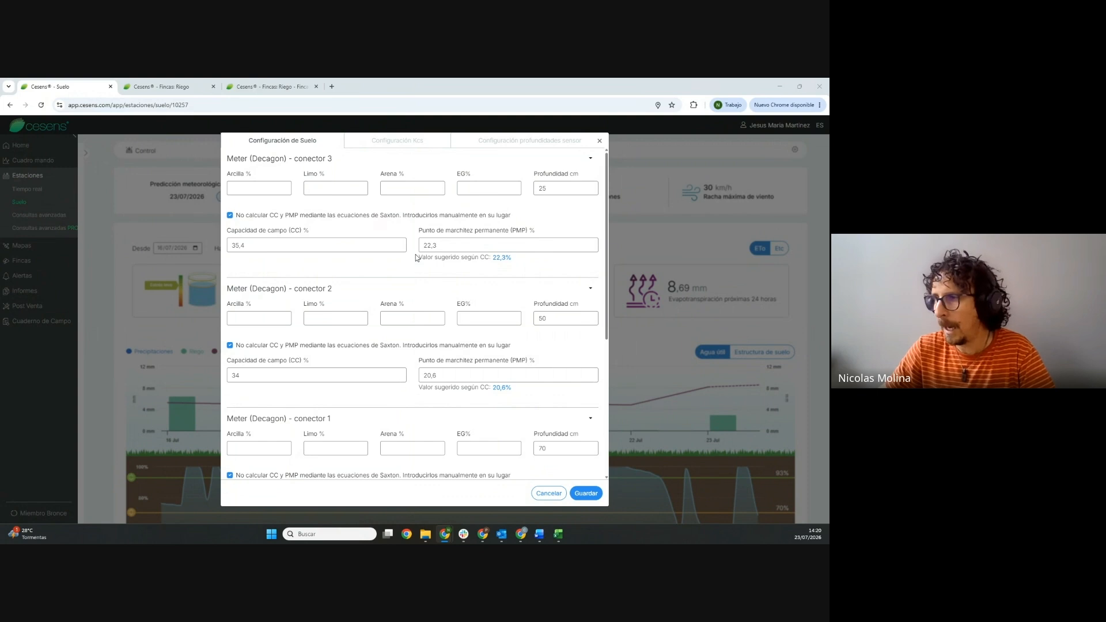
scroll(455, 268, "down", 3)
scroll(443, 303, "down", 1)
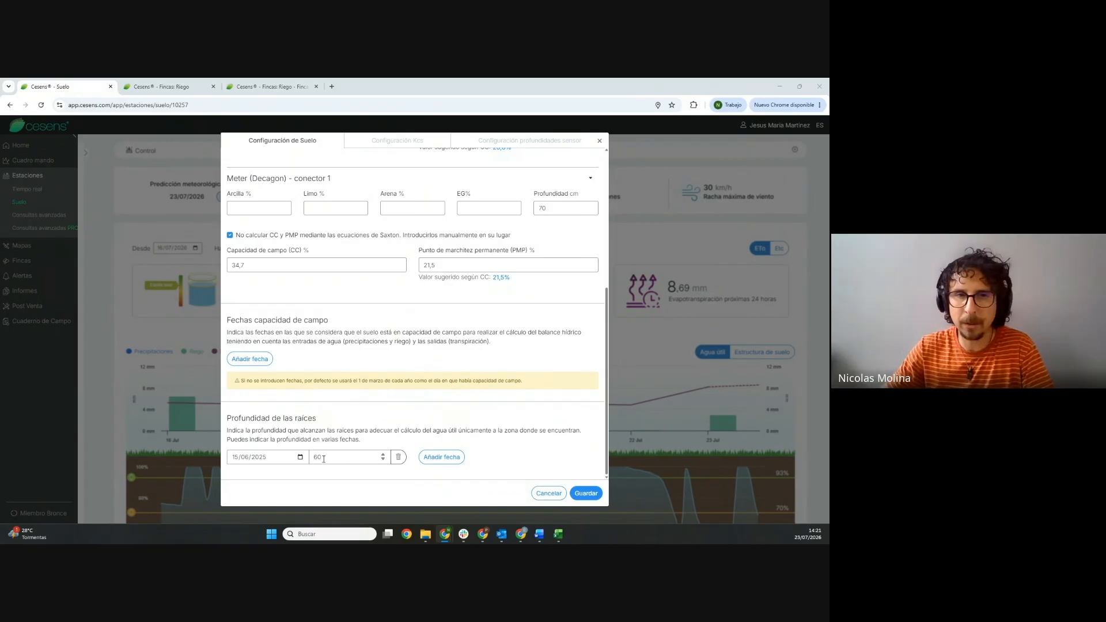
left_click(396, 143)
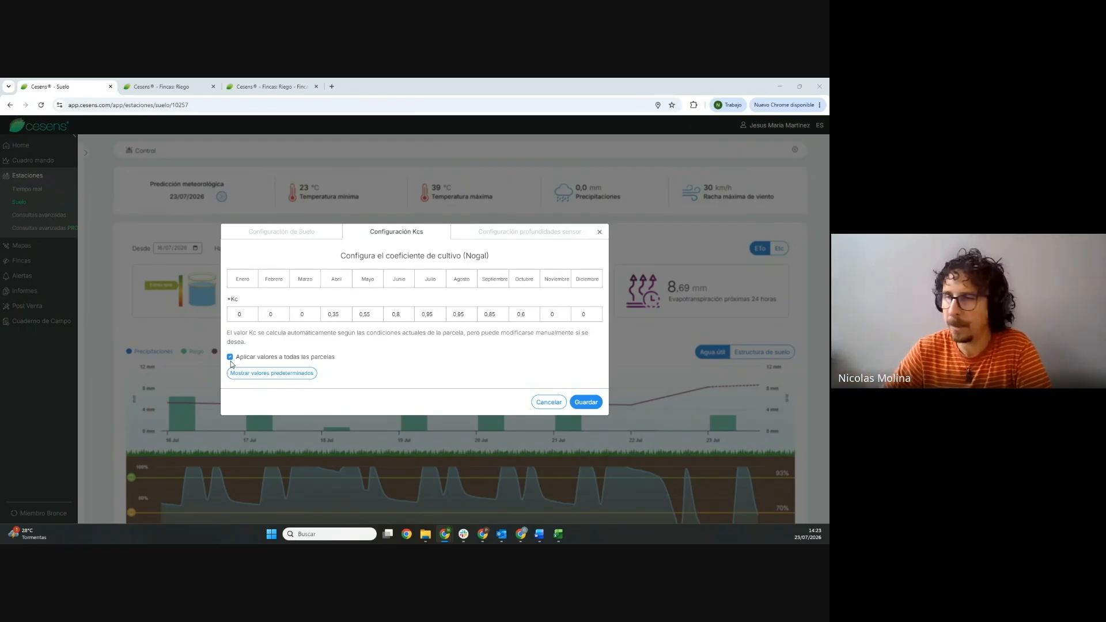
left_click(531, 235)
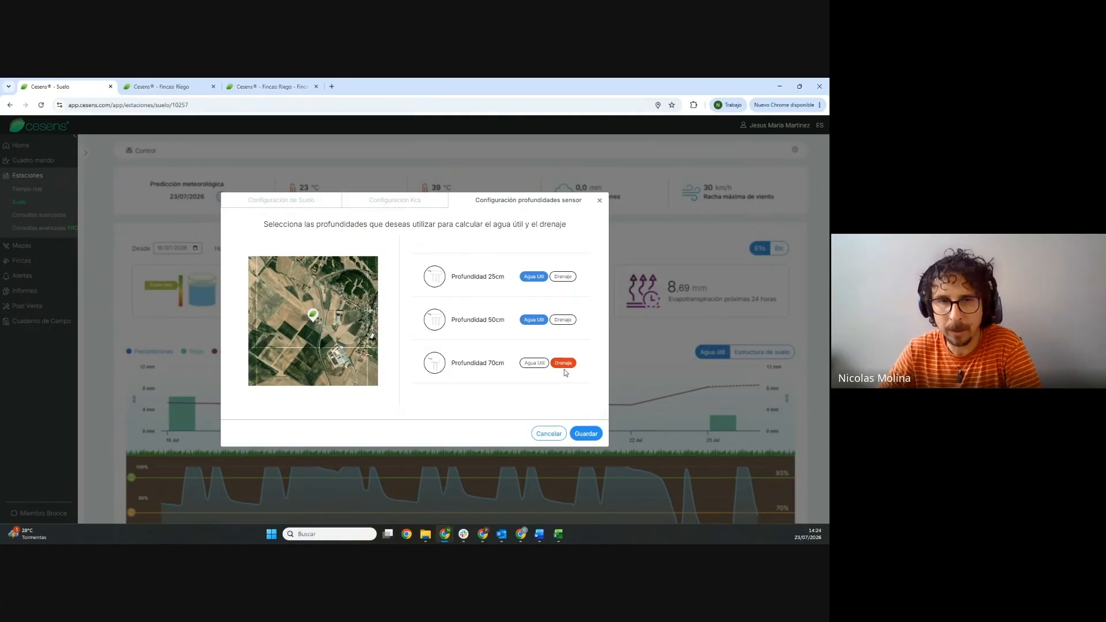
left_click(598, 202)
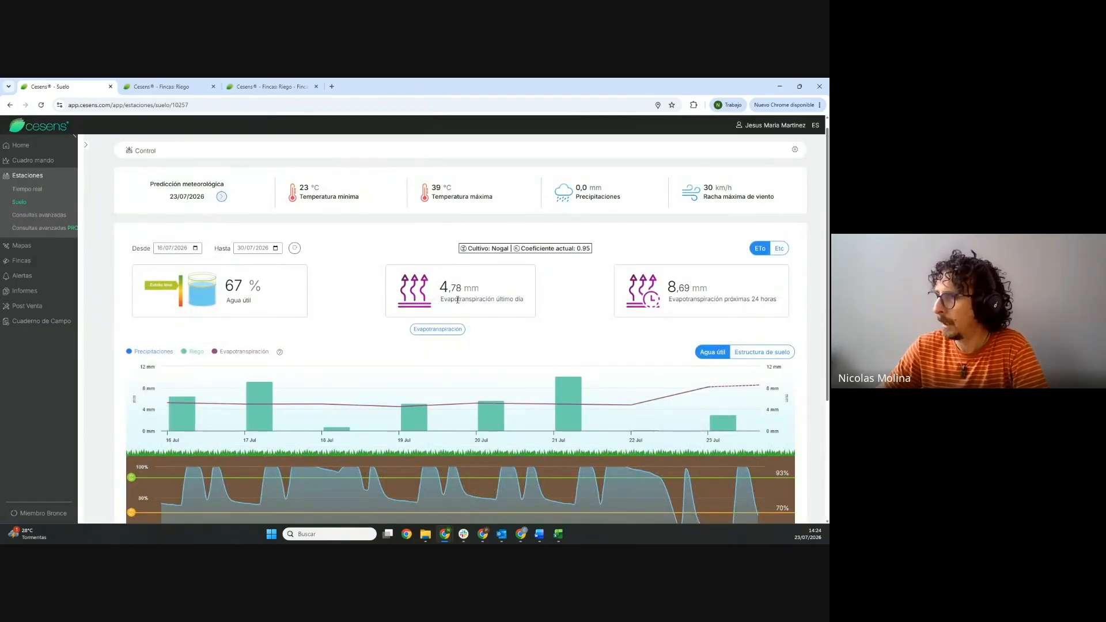
Step: Display evapotranspiration as Etc, and check the soil structure graphs by depth before returning to the Agua útil graph
left_click(779, 248)
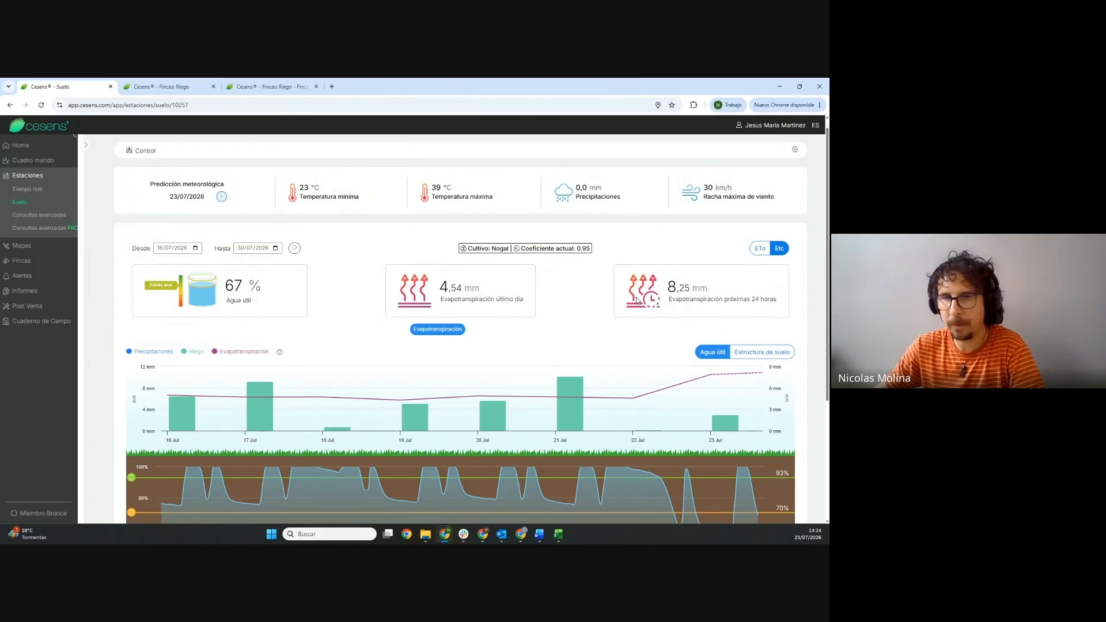
left_click(581, 248)
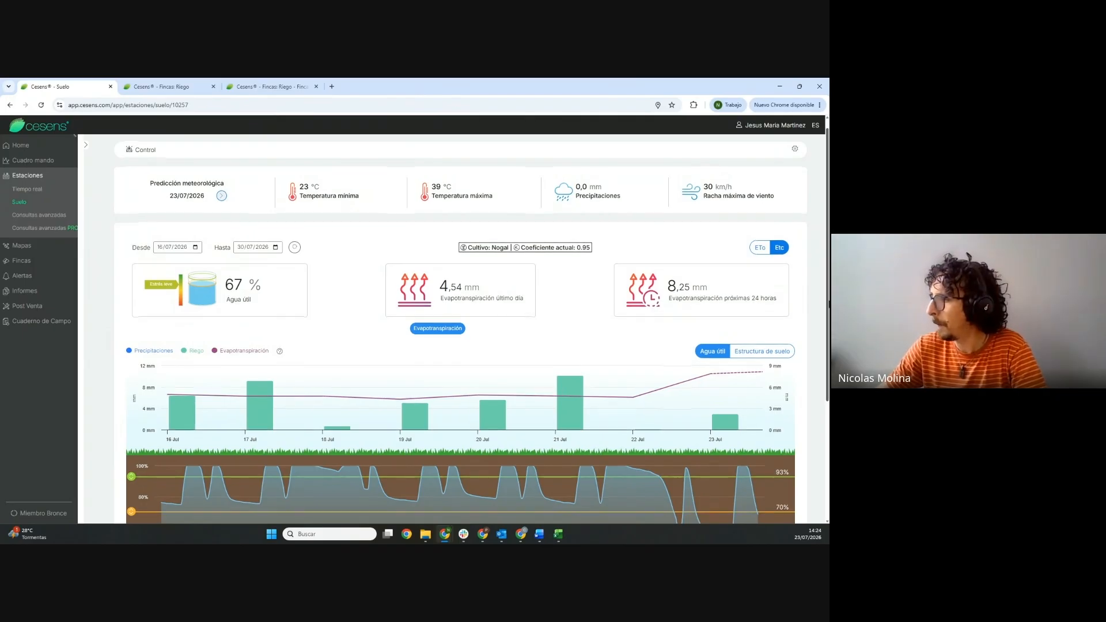
scroll(754, 283, "down", 2)
left_click(783, 273)
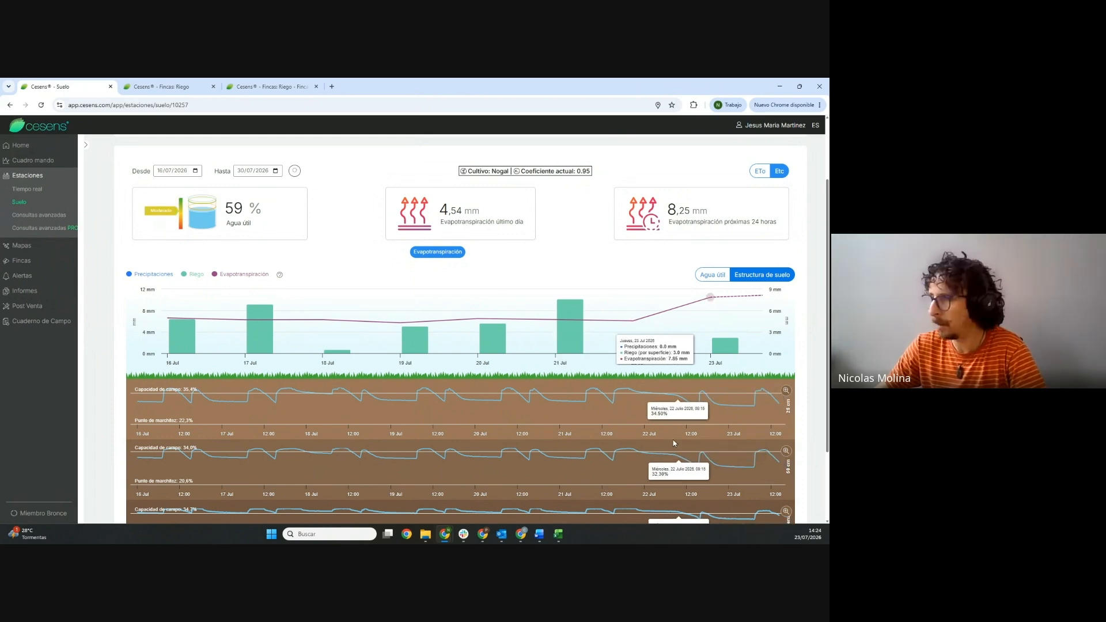
left_click(712, 275)
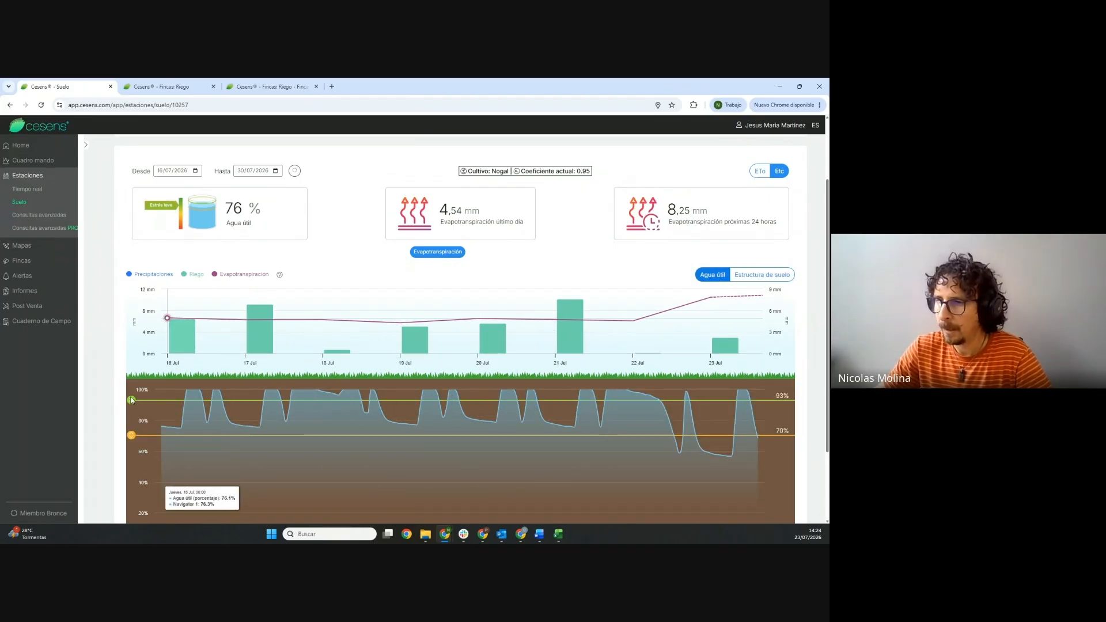
Step: Adjust the thresholds on the Agua útil graph, setting the upper one to 81% and the lower one to 61%
left_click_drag(131, 397, 131, 390)
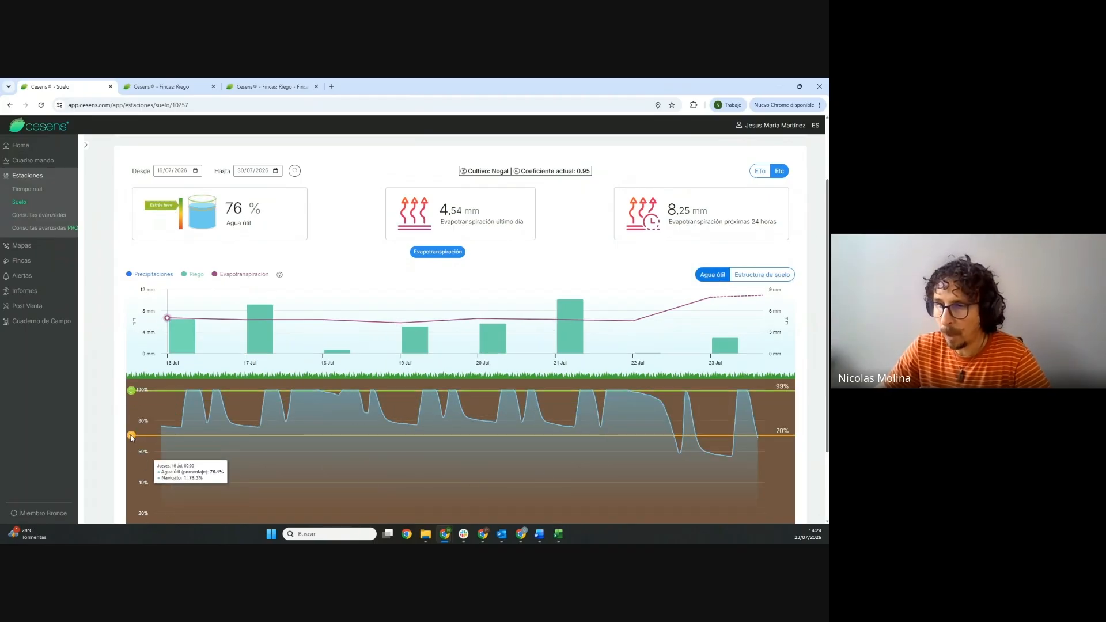
mouse_move(131, 434)
left_mouse_down()
mouse_move(130, 423)
mouse_move(131, 437)
left_mouse_up()
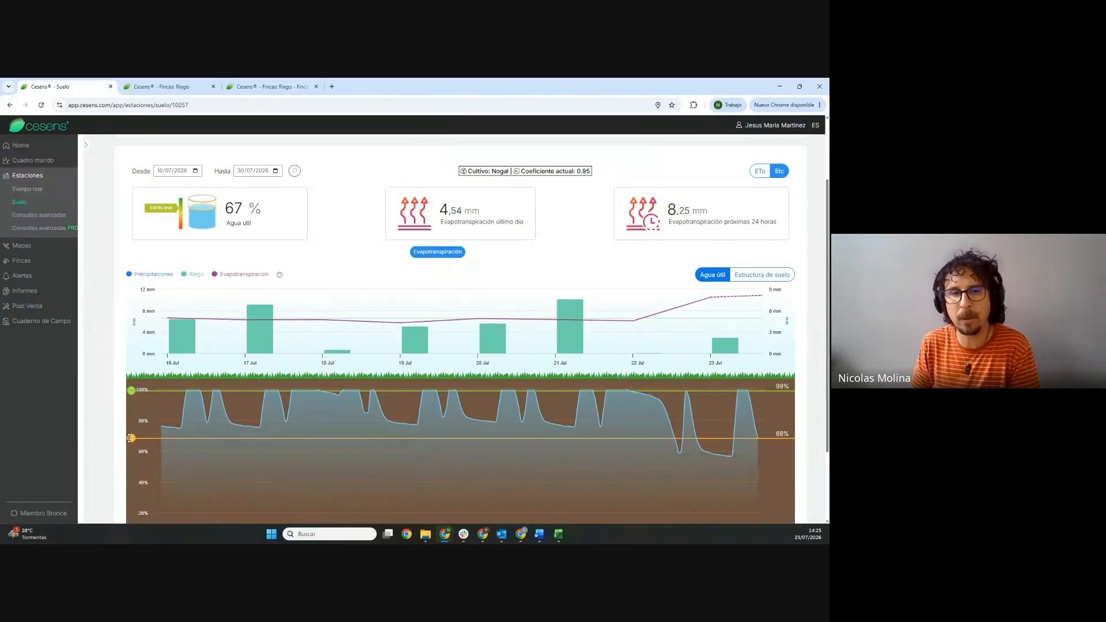
left_click_drag(131, 437, 131, 420)
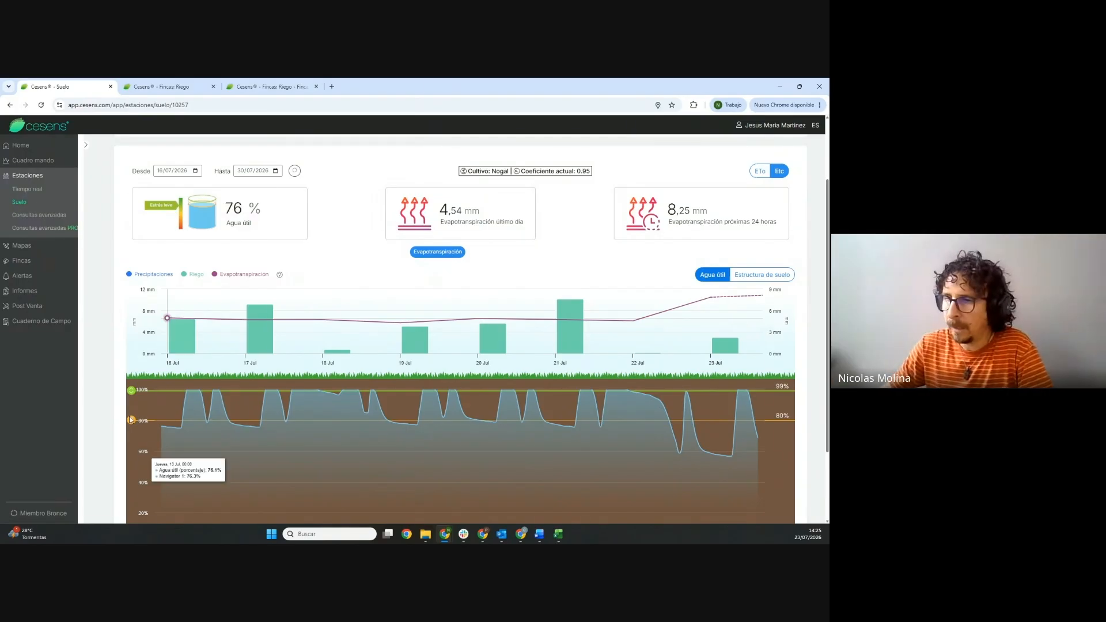
left_click_drag(131, 418, 131, 449)
left_click_drag(129, 390, 126, 419)
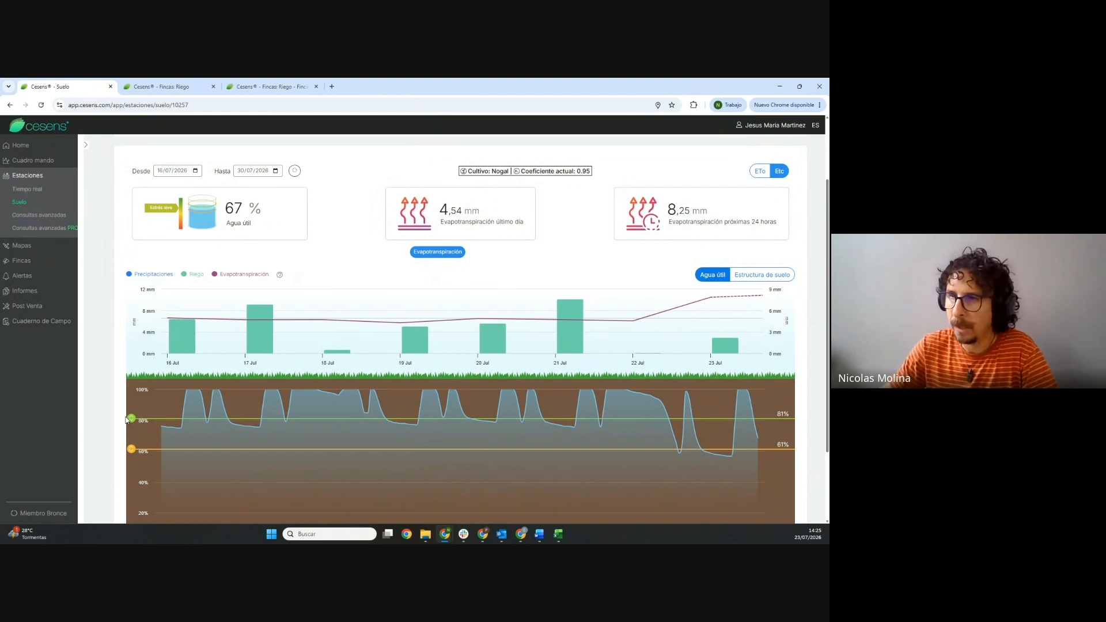
Step: Open the irrigation page of the Control farm and examine the gross needs row of its weekly table
left_click(24, 263)
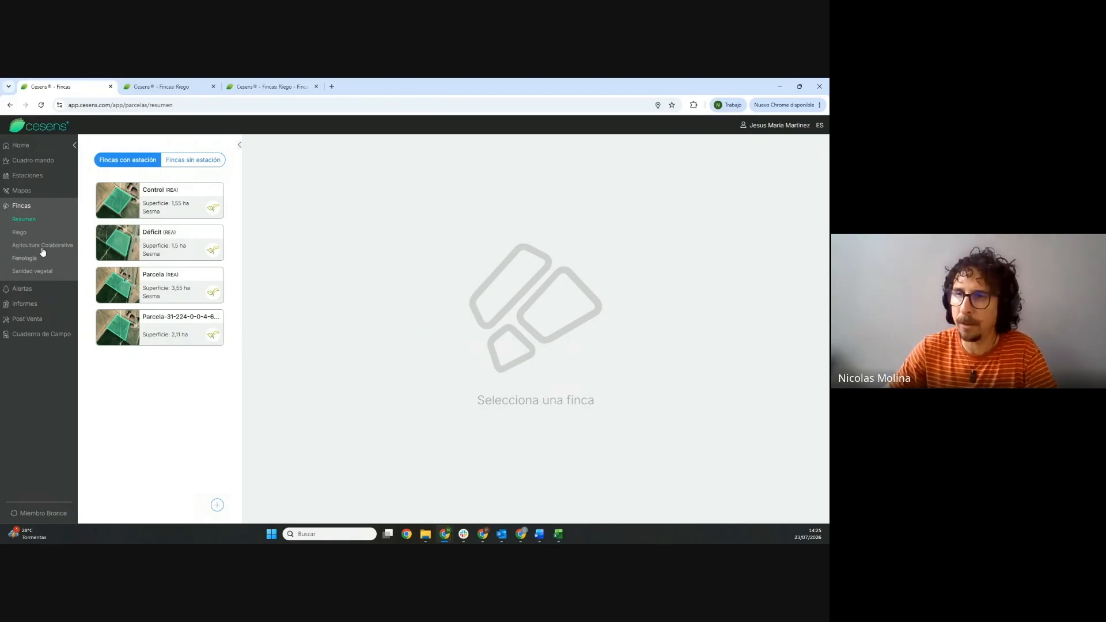
left_click(19, 234)
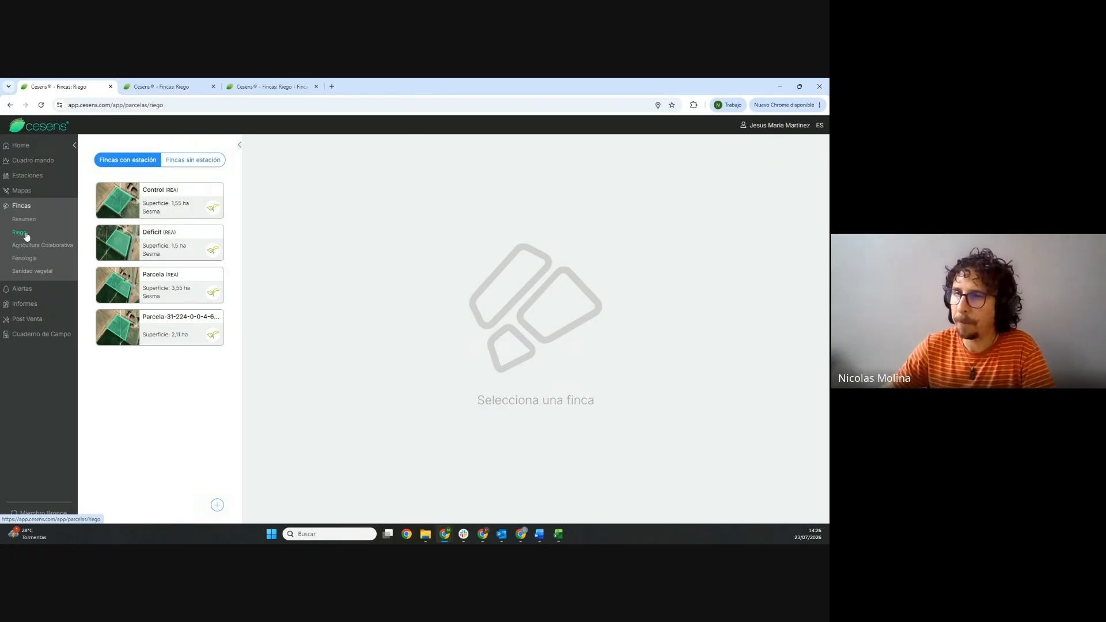
left_click(123, 204)
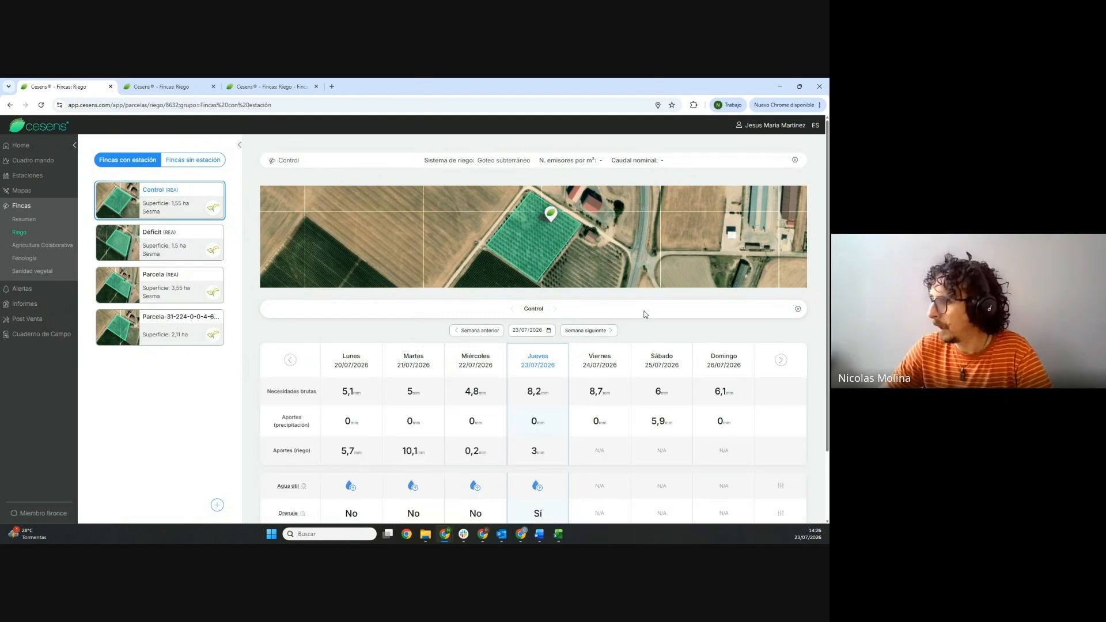
scroll(533, 282, "down", 2)
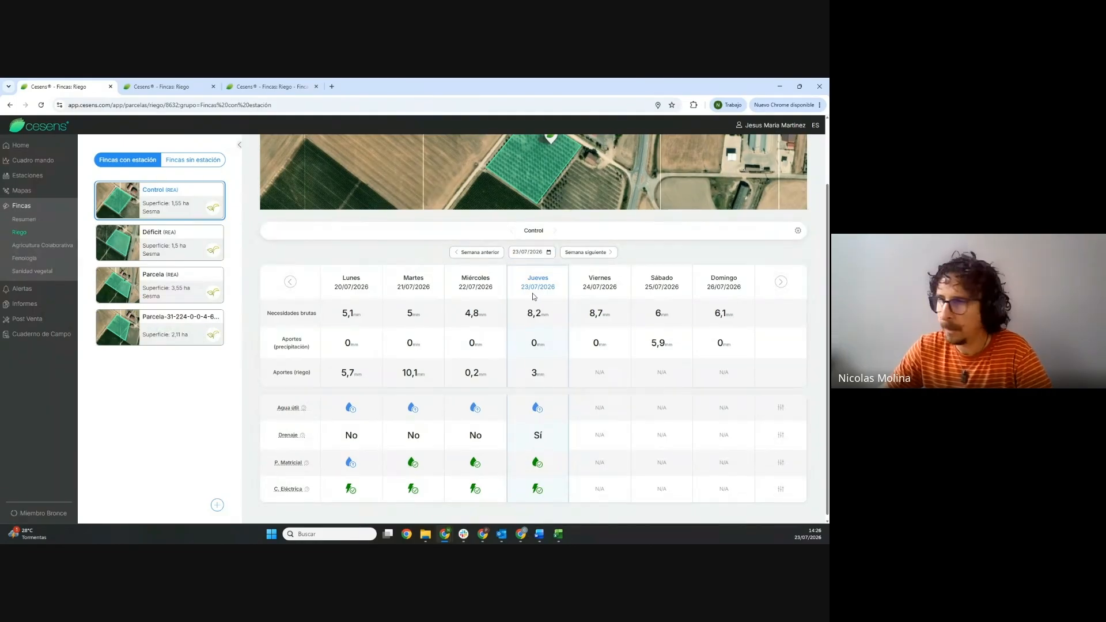
left_click_drag(266, 313, 316, 319)
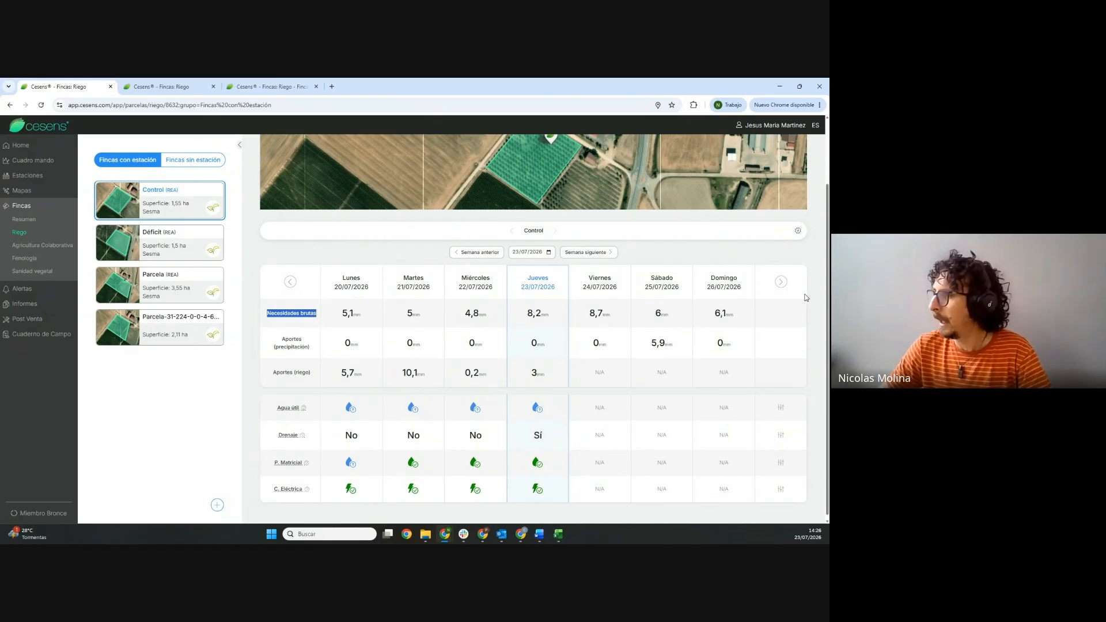
Step: Open the irrigation information settings for the Control sector
scroll(533, 322, "up", 2)
scroll(691, 296, "up", 3)
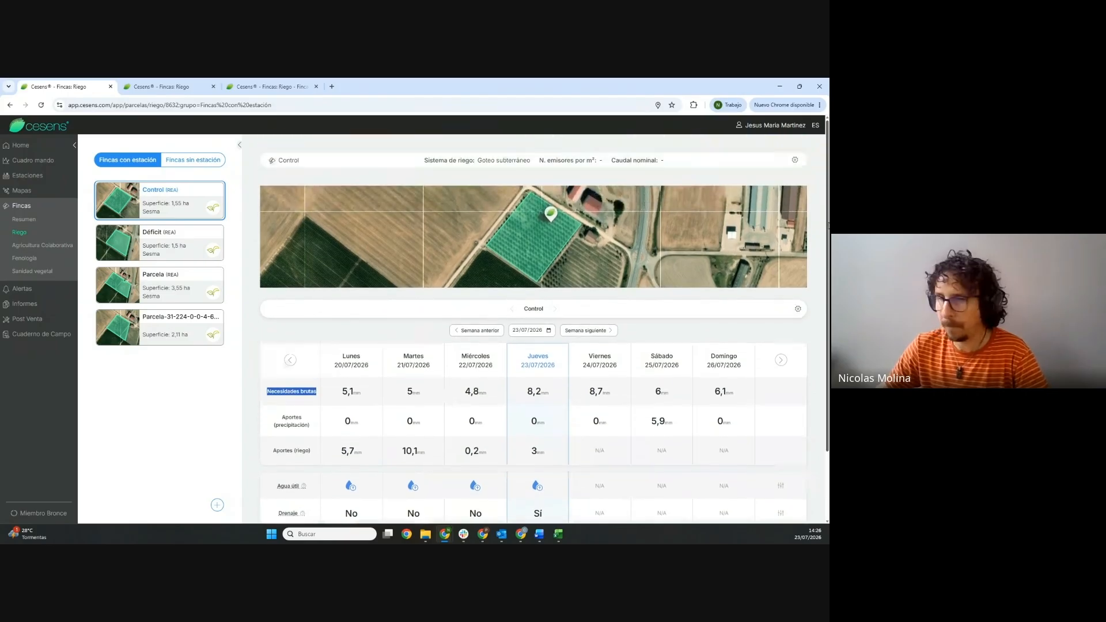
left_click(797, 309)
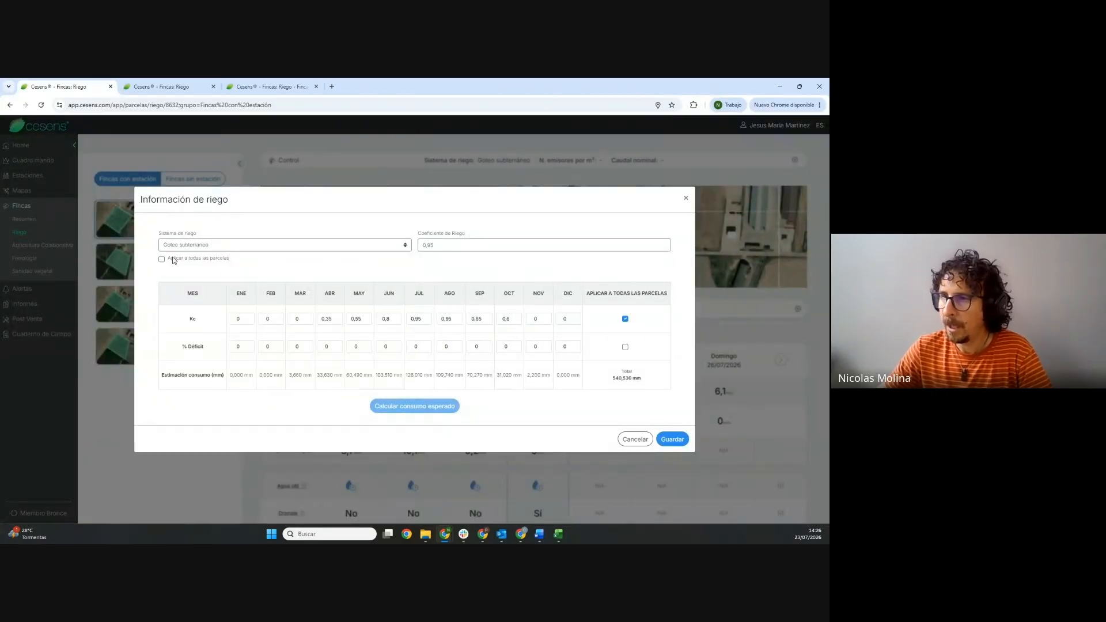
Step: Review the available irrigation systems in the Control sector's irrigation information, then close it without changing anything
left_click(234, 245)
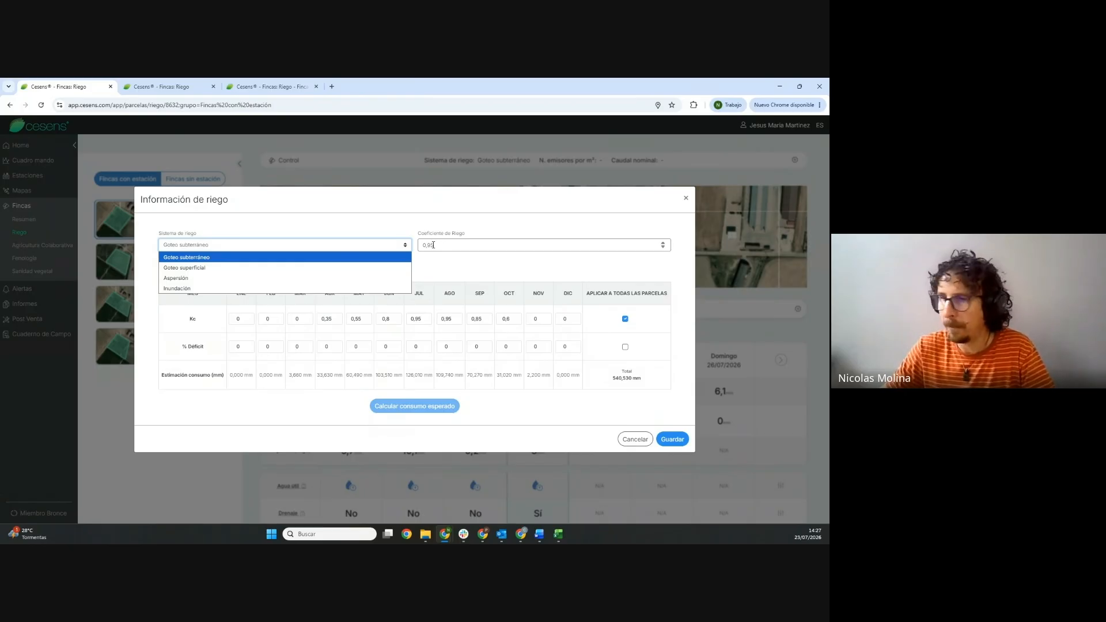
left_click(533, 222)
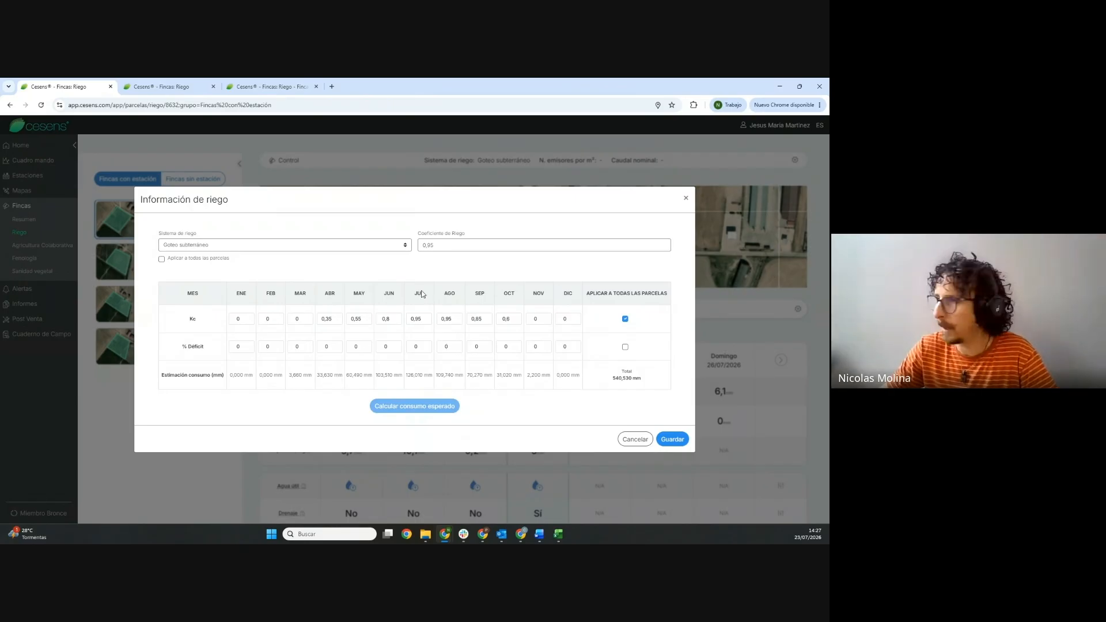
left_click(685, 197)
Step: Shift the Control weekly table back three days and examine its gross needs, precipitation and irrigation contribution rows
left_click_drag(827, 245, 816, 332)
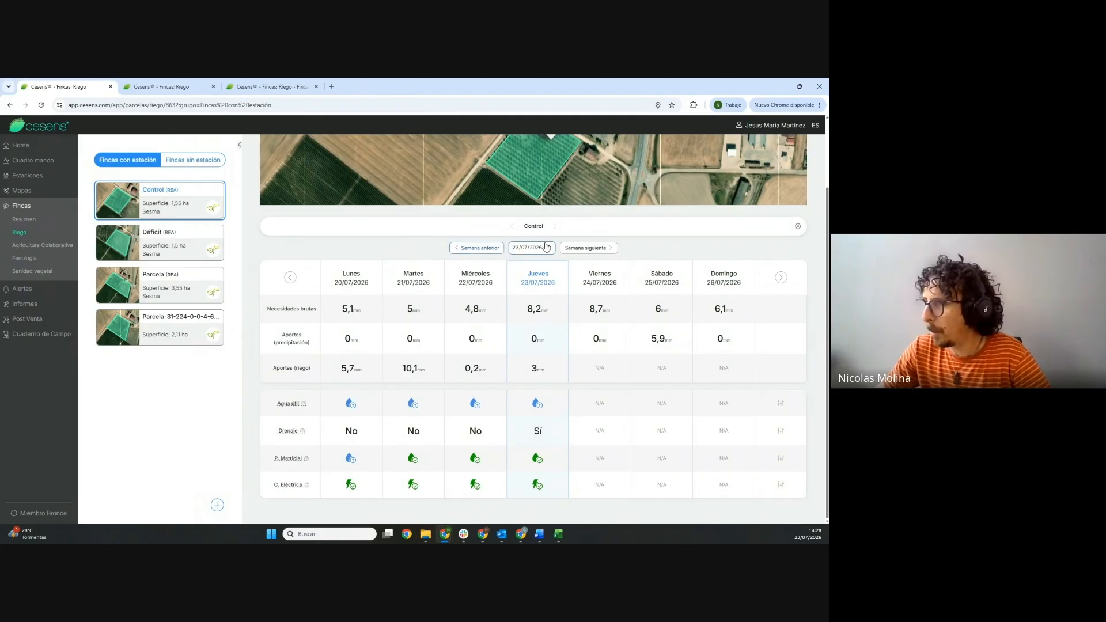
left_click(290, 278)
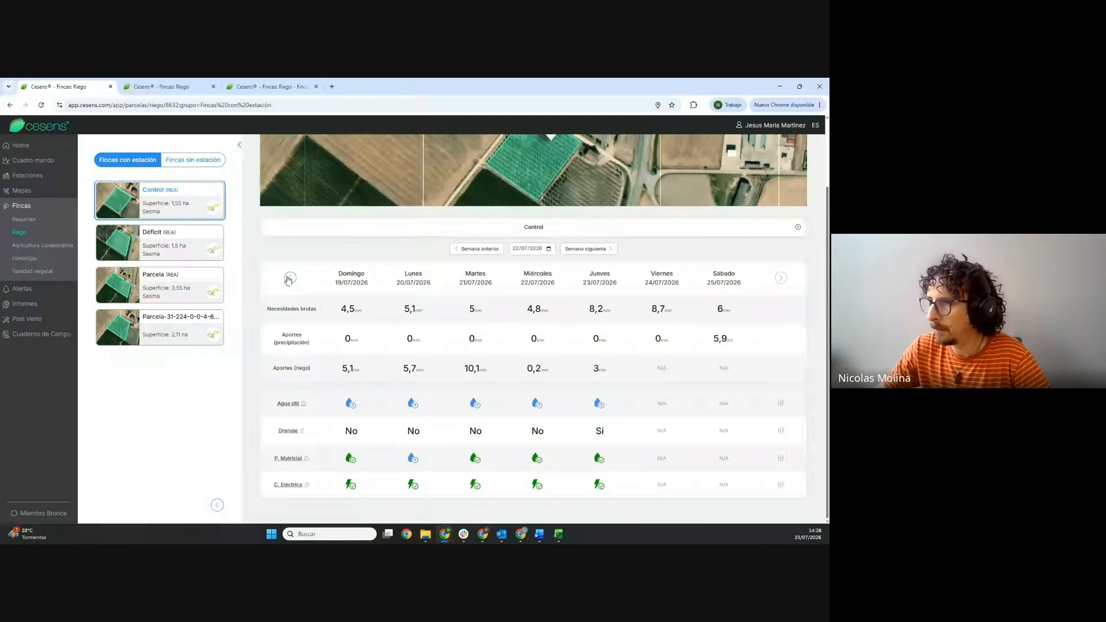
left_click(290, 278)
left_click(290, 278)
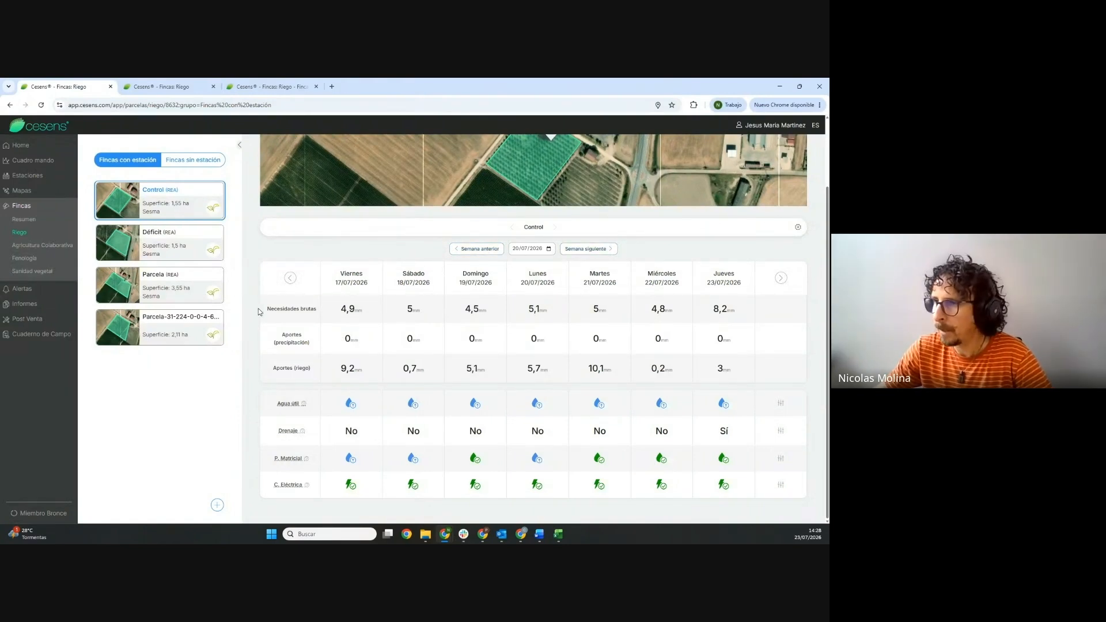
left_click_drag(269, 309, 724, 307)
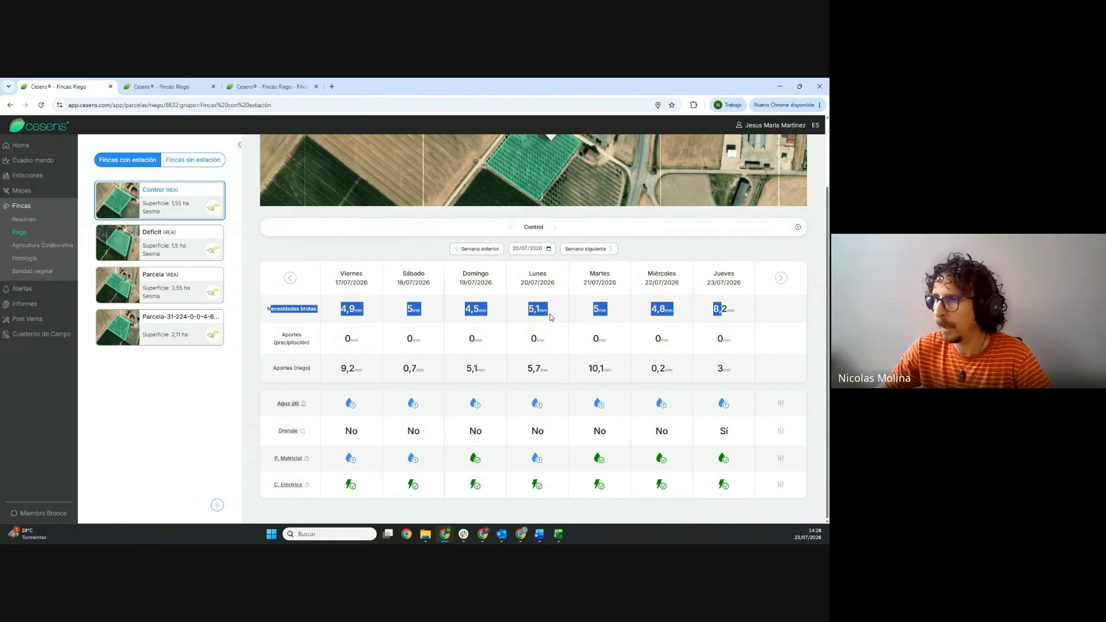
left_click_drag(275, 334, 311, 344)
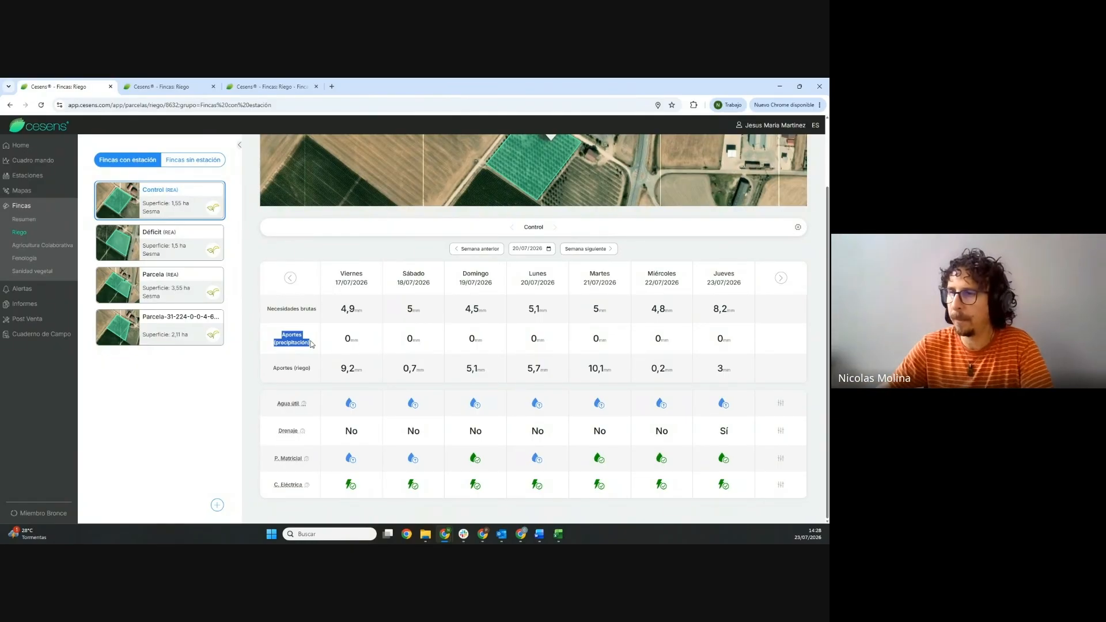
left_click_drag(272, 369, 315, 369)
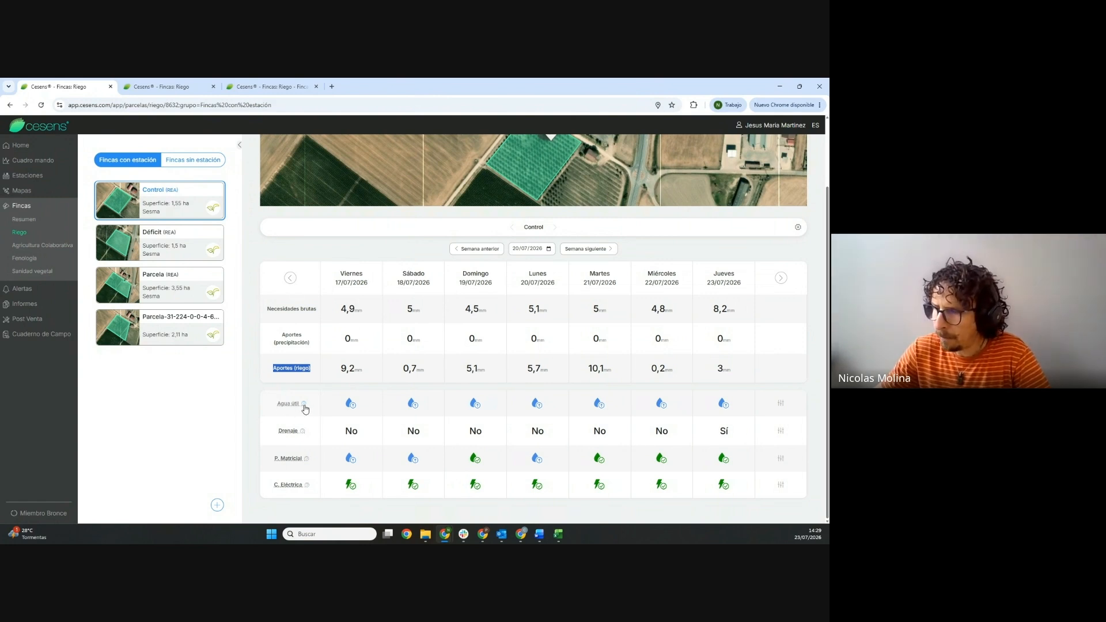
Step: Read the Agua útil indicator's explanation and review its threshold and consecutive-hours configuration without saving changes
left_click(306, 408)
left_click(304, 406)
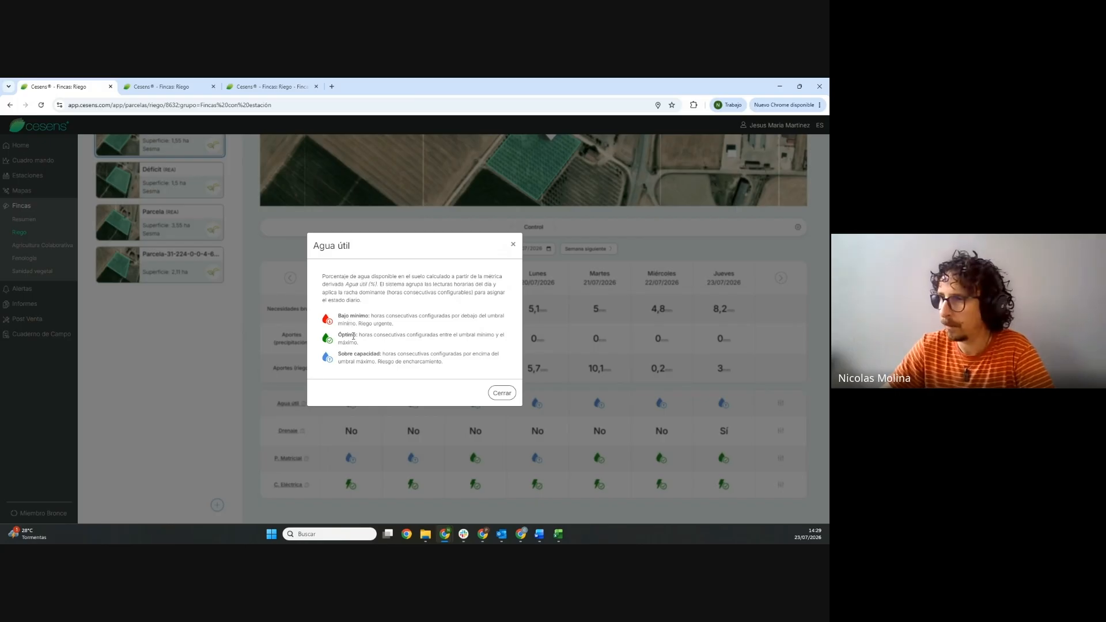
left_click(513, 245)
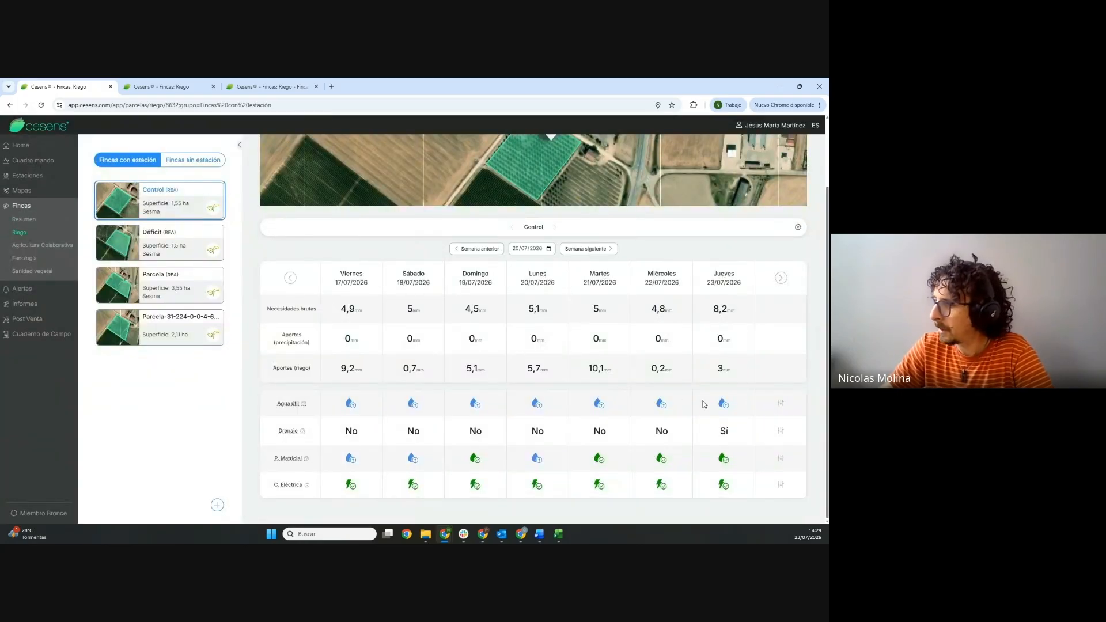
left_click(781, 404)
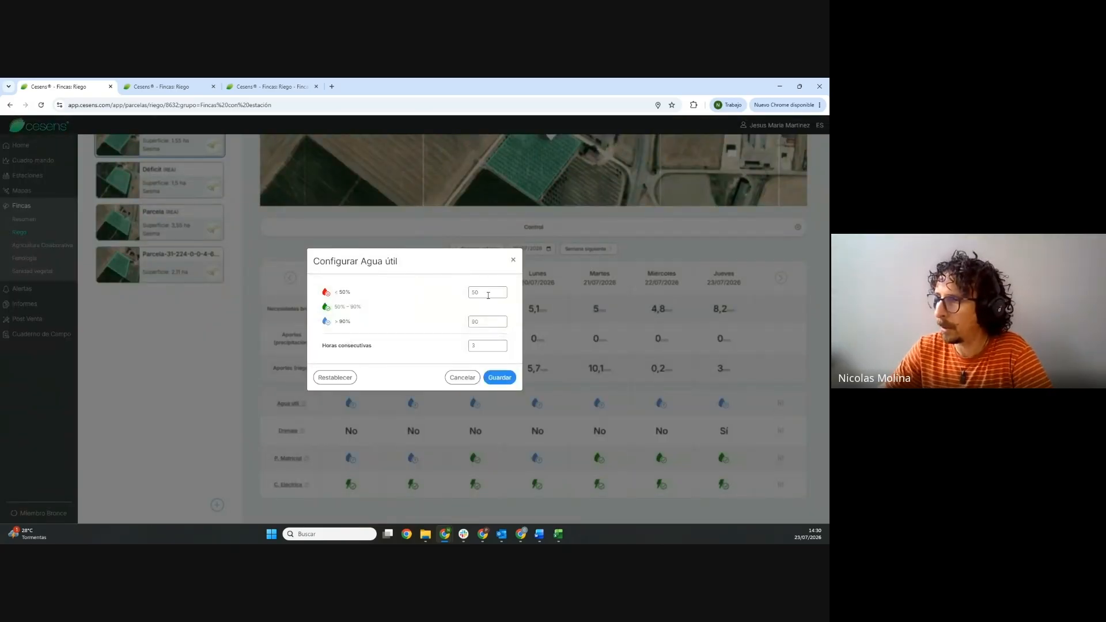
left_click_drag(494, 290, 465, 299)
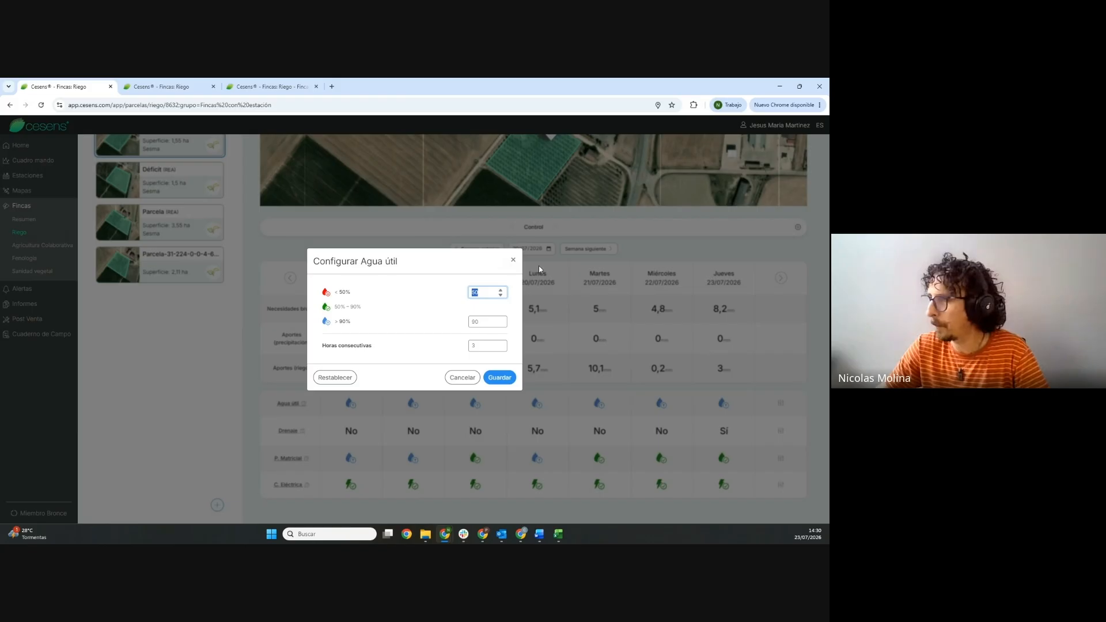
left_click(513, 259)
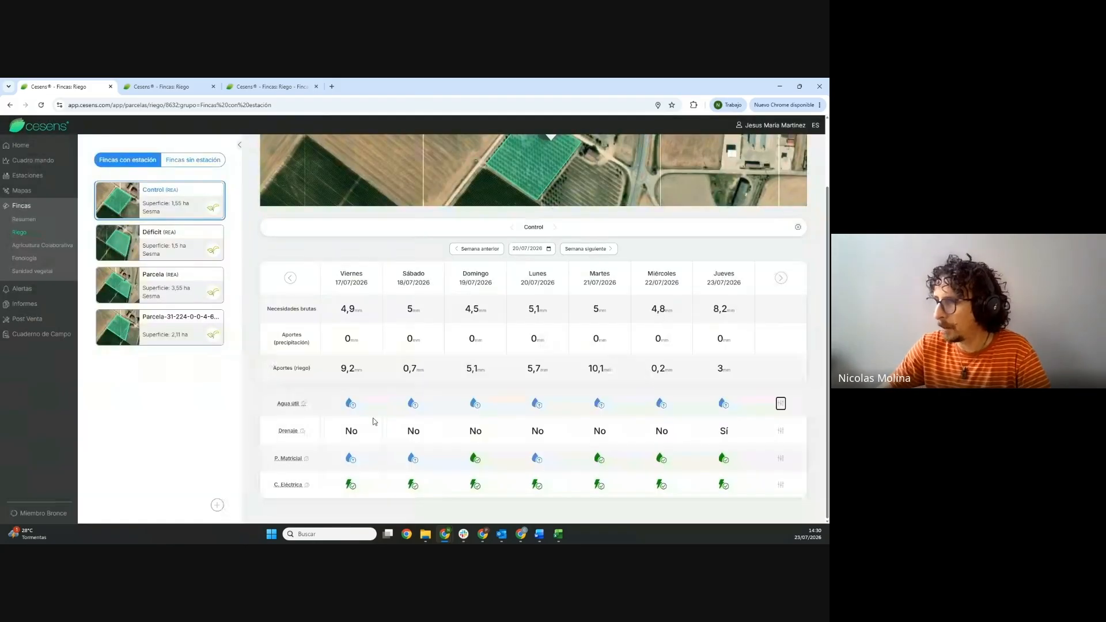
Step: Read the Drenaje indicator's explanation and review its VWC increment and consecutive-hours settings without saving changes
left_click(303, 432)
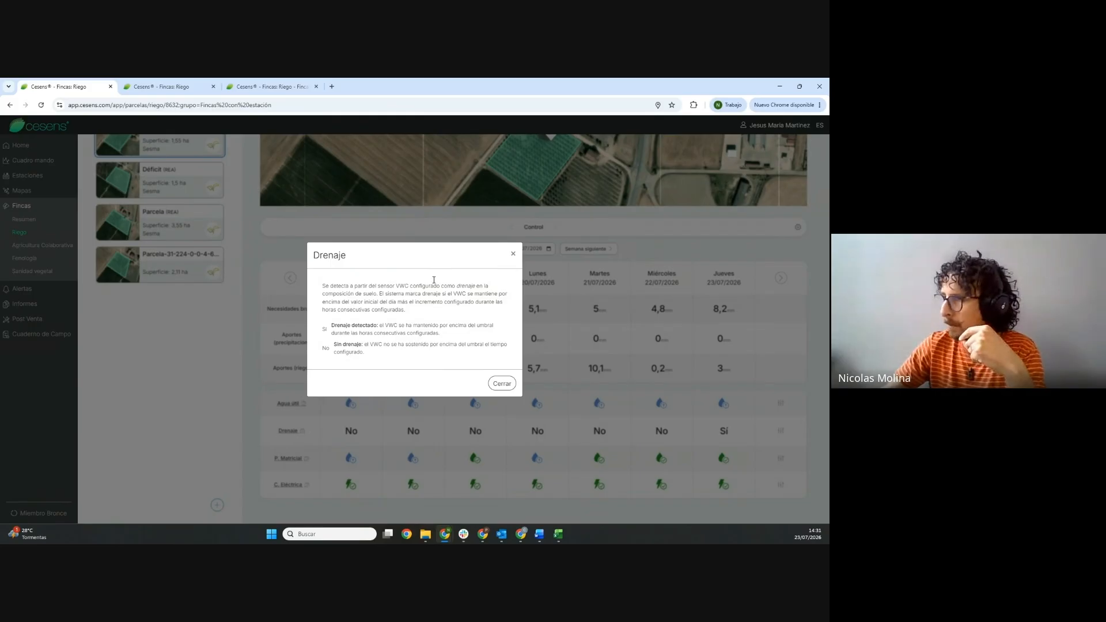
left_click(512, 253)
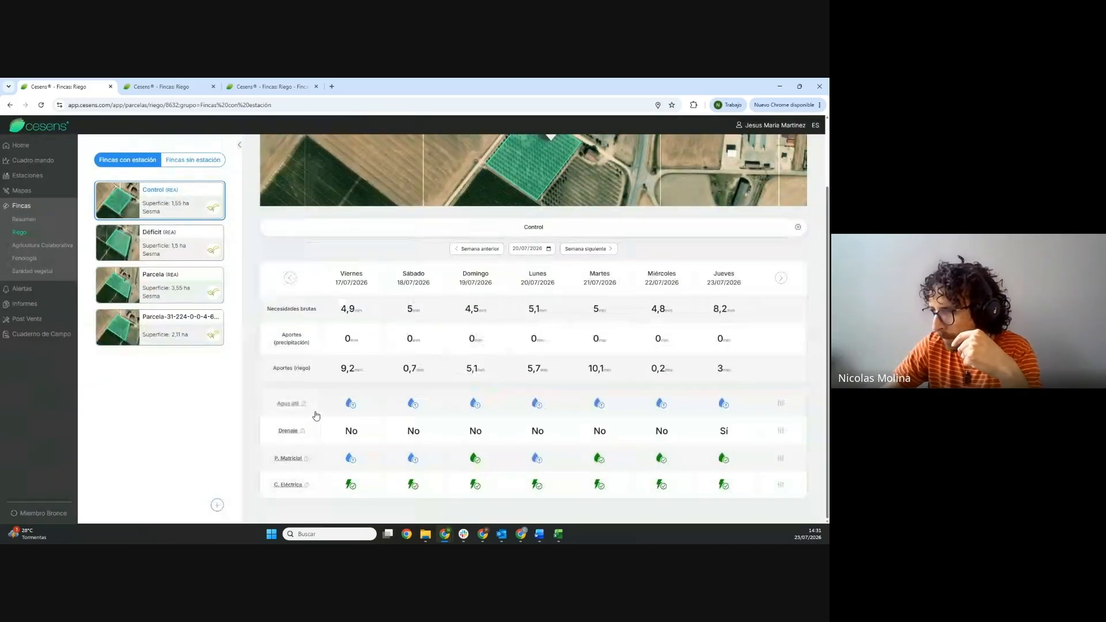
left_click(781, 432)
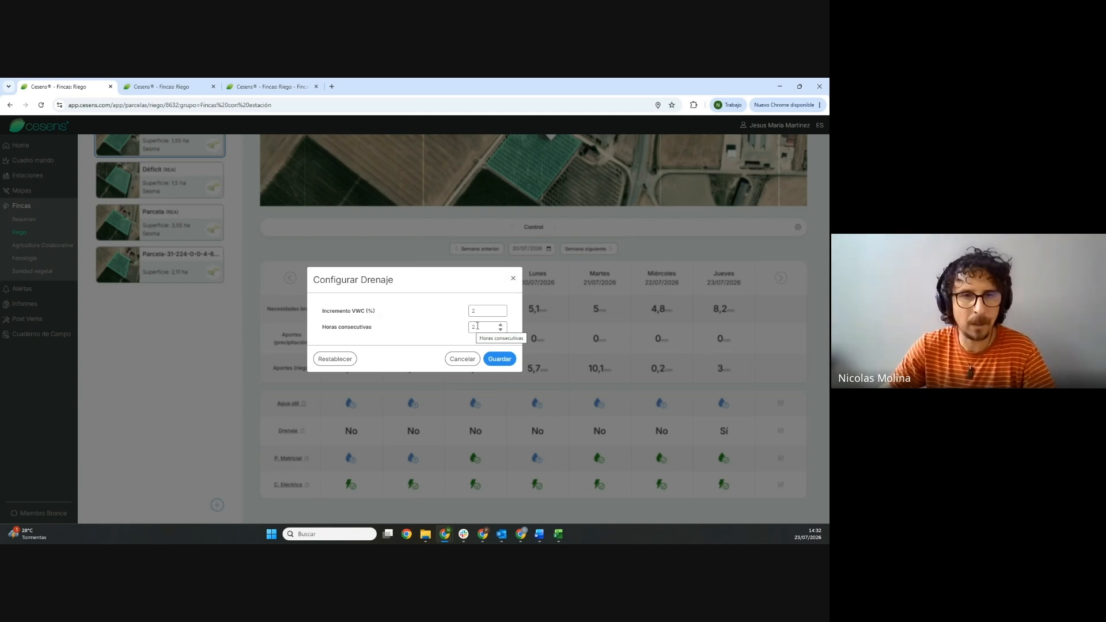
left_click(513, 278)
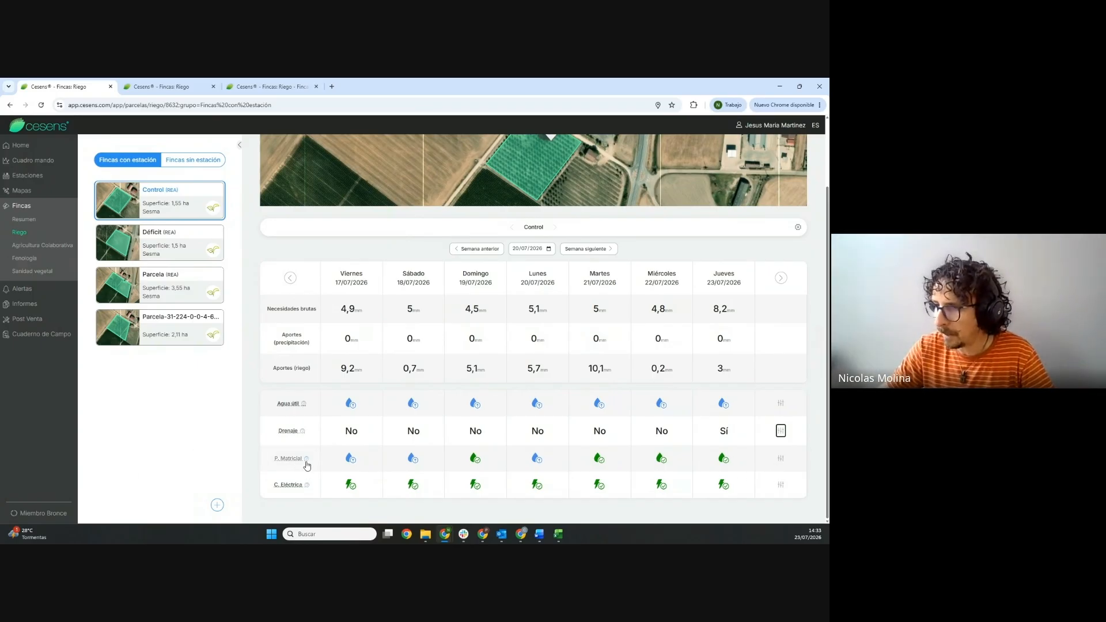
Step: Read the P. Matricial indicator's explanation and review its kPa thresholds and consecutive-hours settings without saving changes
left_click(306, 458)
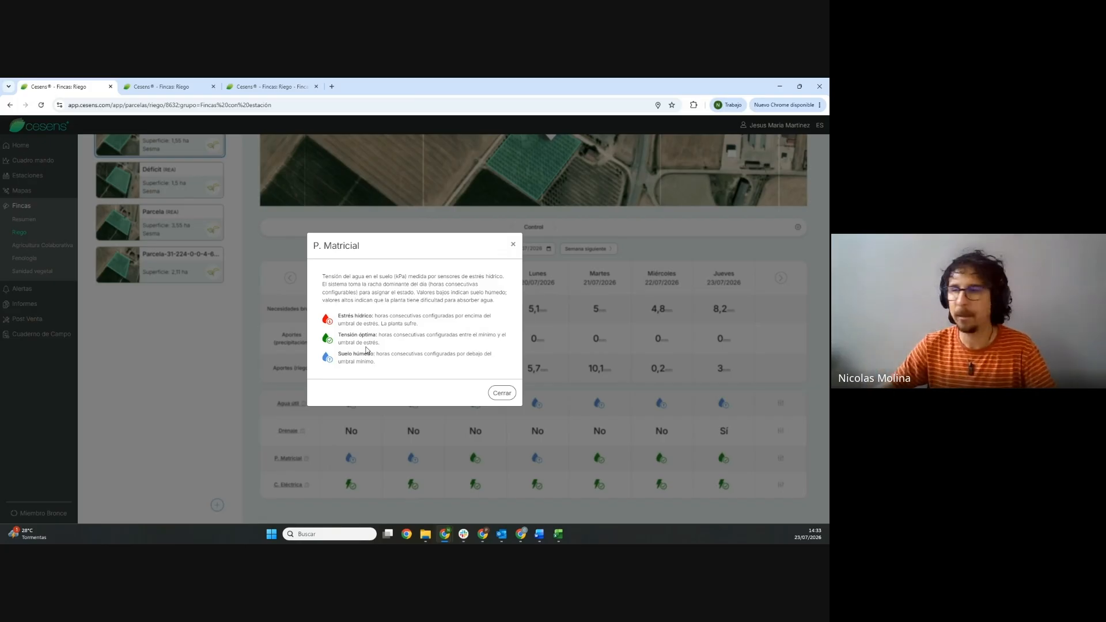
left_click(515, 247)
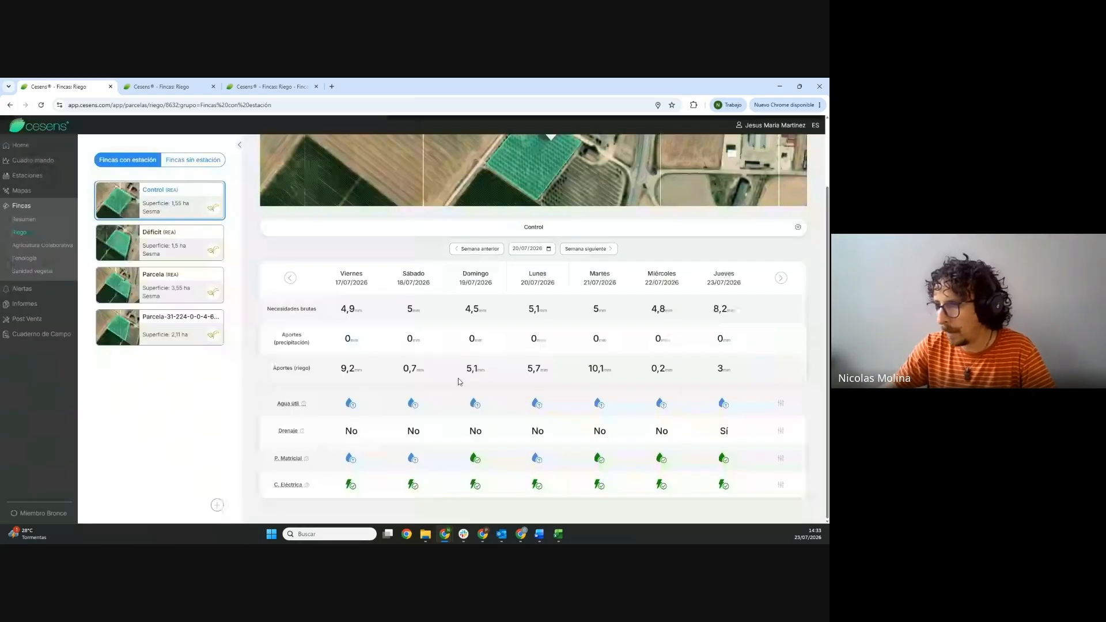
left_click(780, 461)
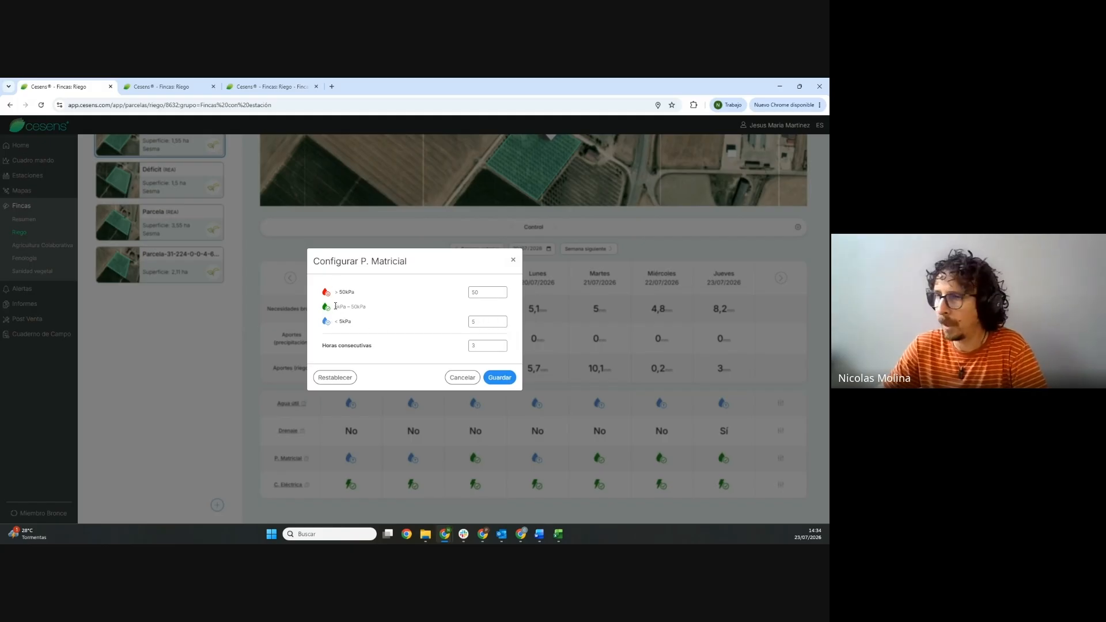
left_click(513, 260)
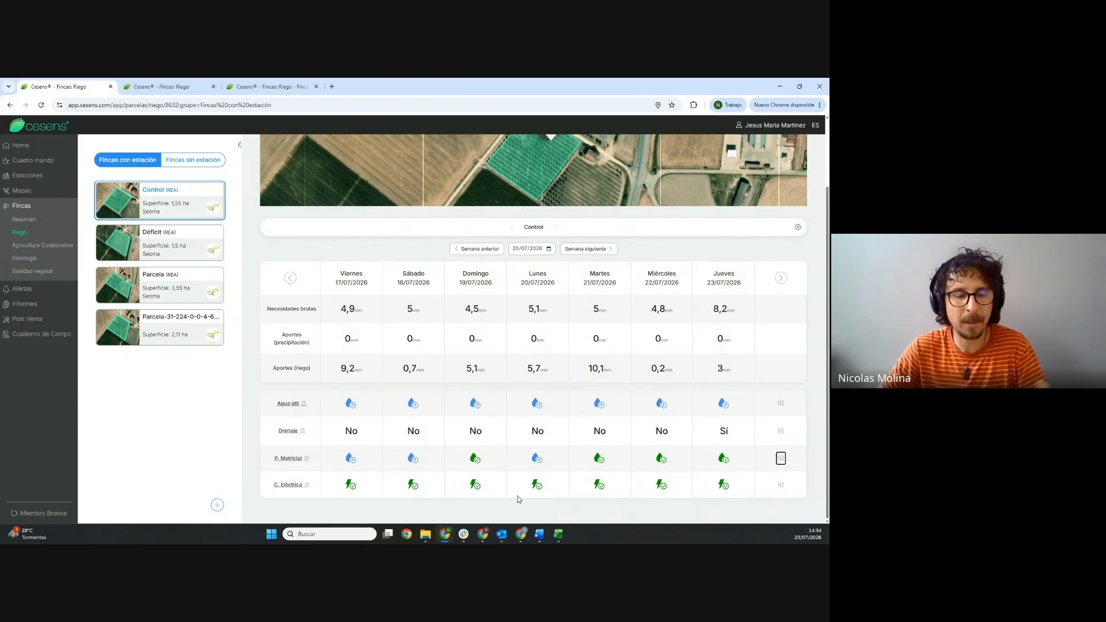
Step: Read the C. Eléctrica indicator's explanation and review its minimum CE and consecutive-hours settings without saving changes
left_click(307, 486)
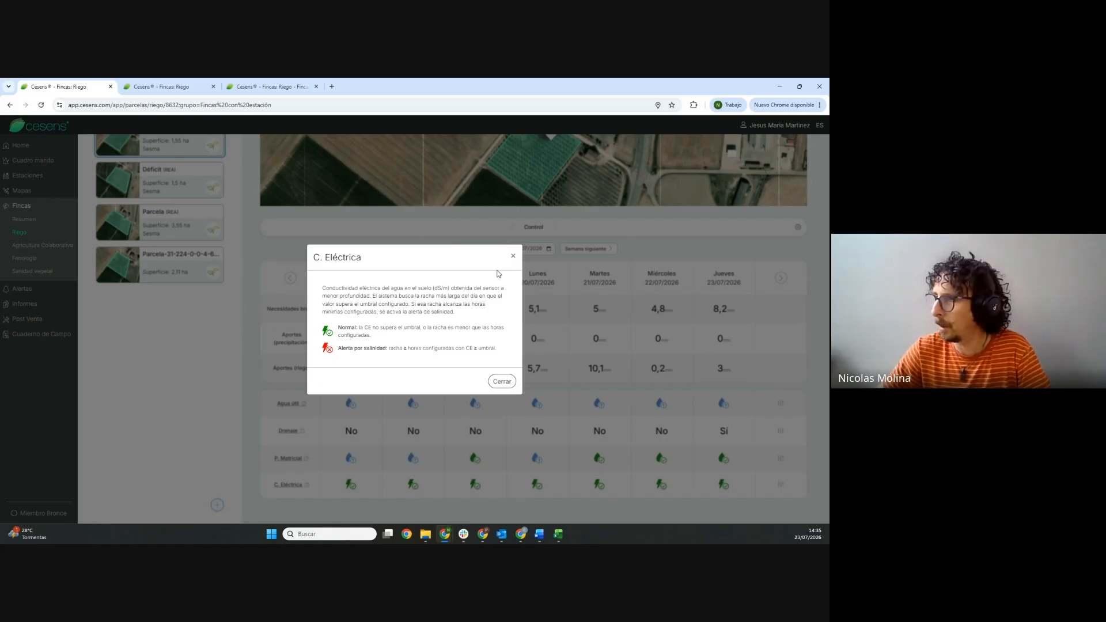
left_click(513, 255)
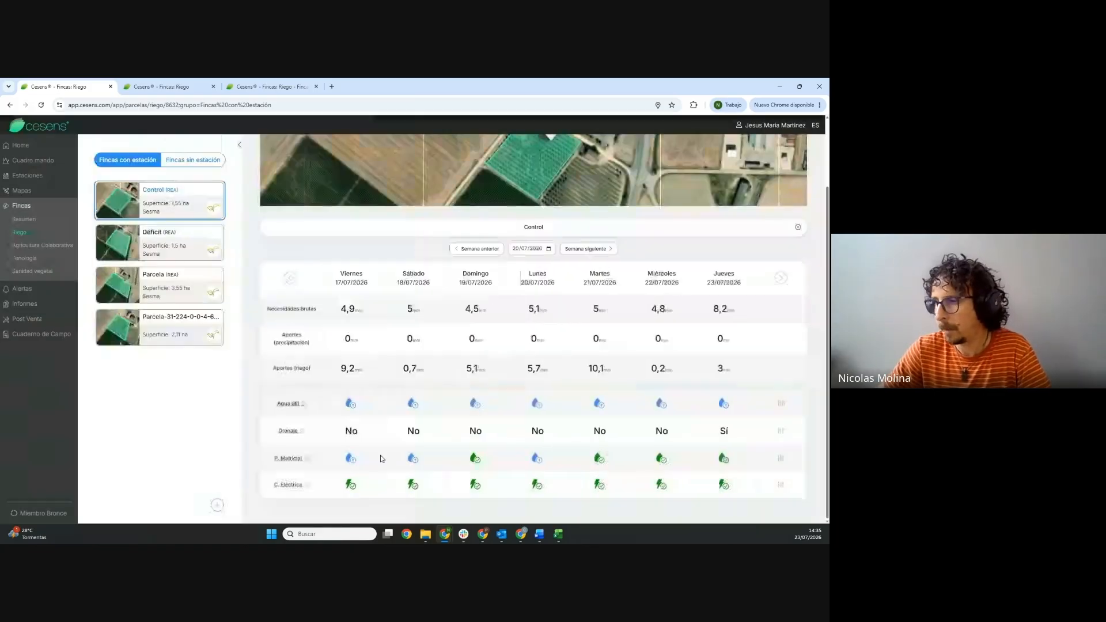
left_click(779, 486)
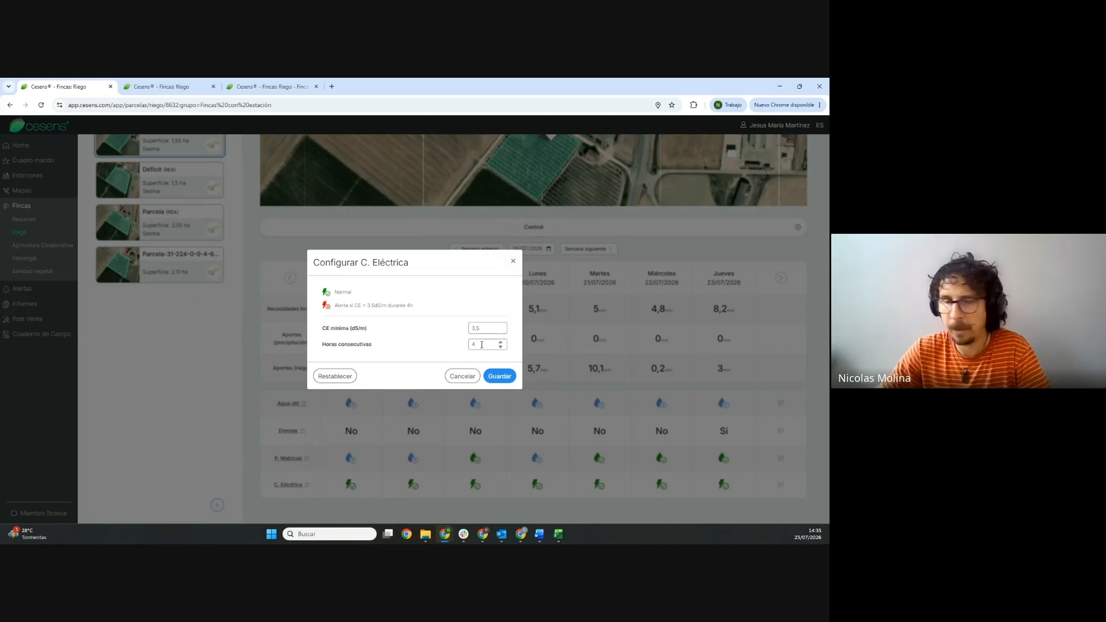
left_click(514, 261)
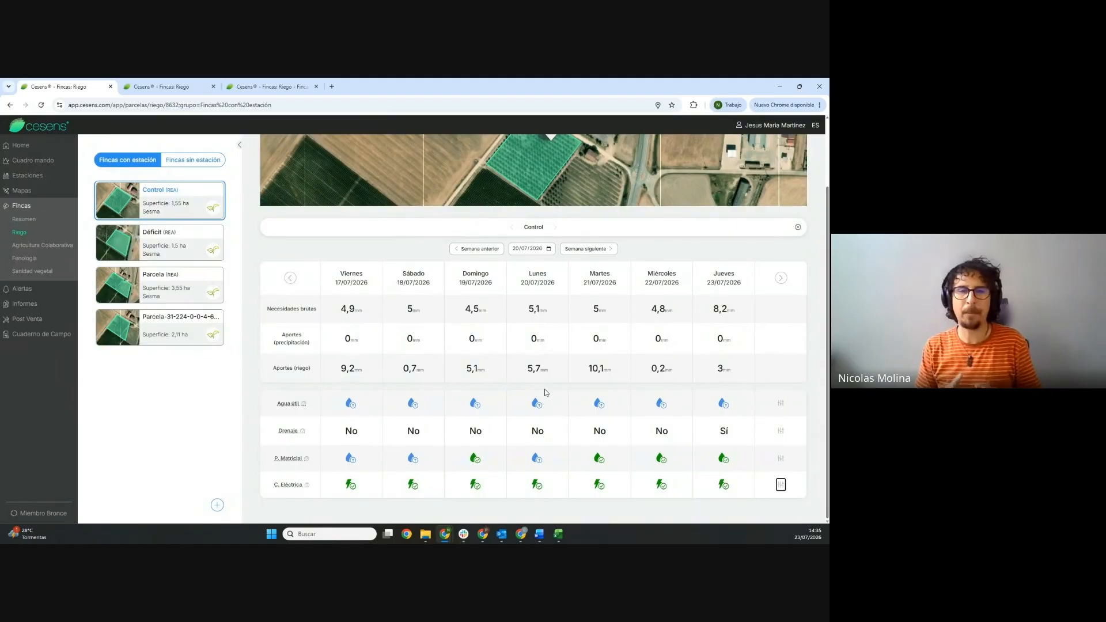